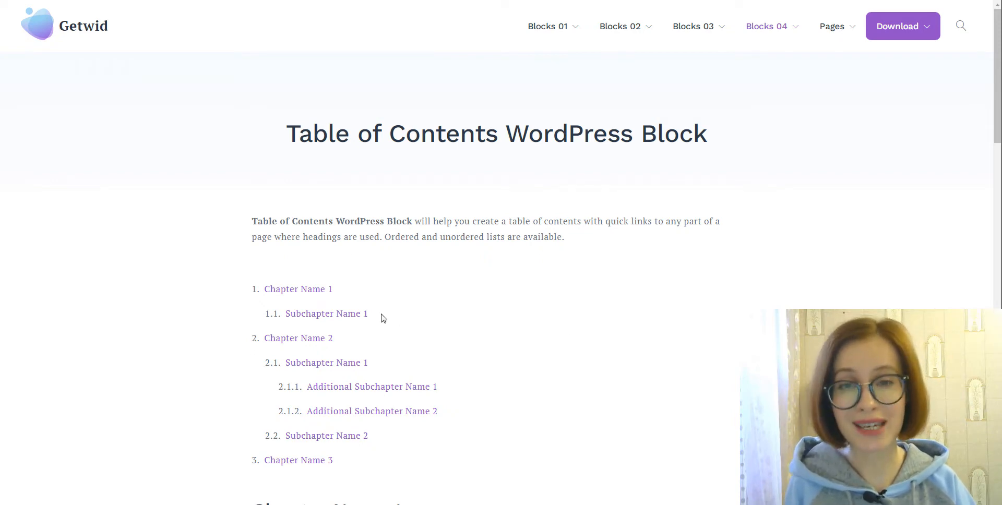
# Jump to a chapter section via its link in the demo table of contents
pyautogui.click(344, 313)
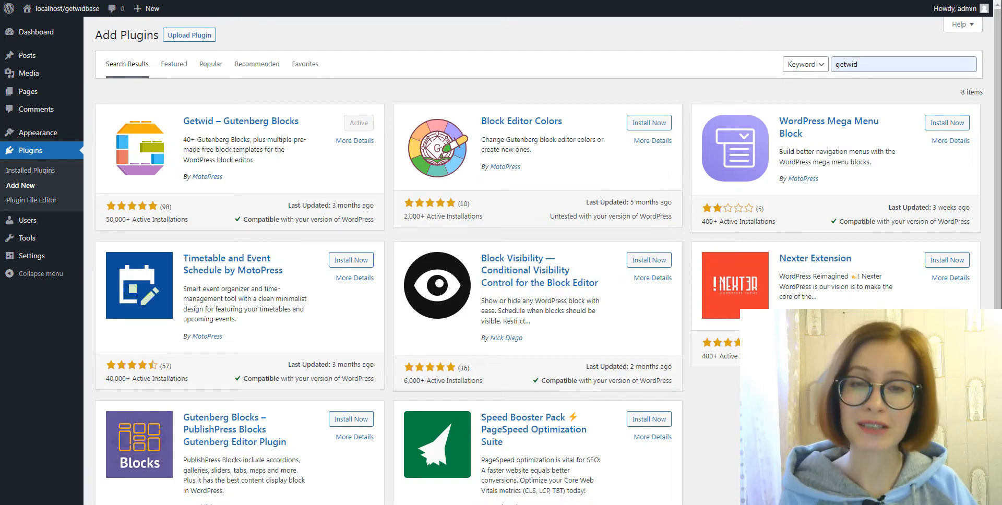
# View the active Getwid Base theme's details under Appearance > Themes
pyautogui.click(38, 133)
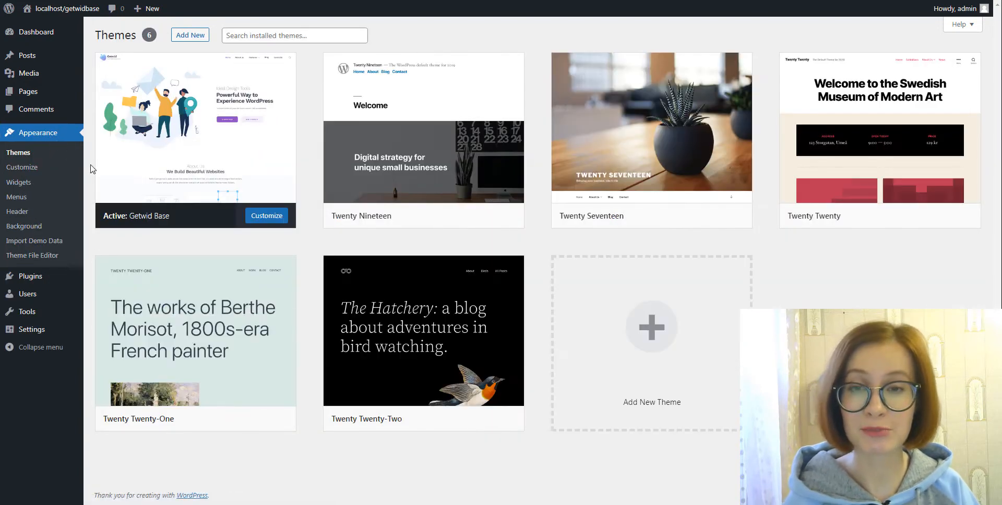
pyautogui.moveTo(195, 141)
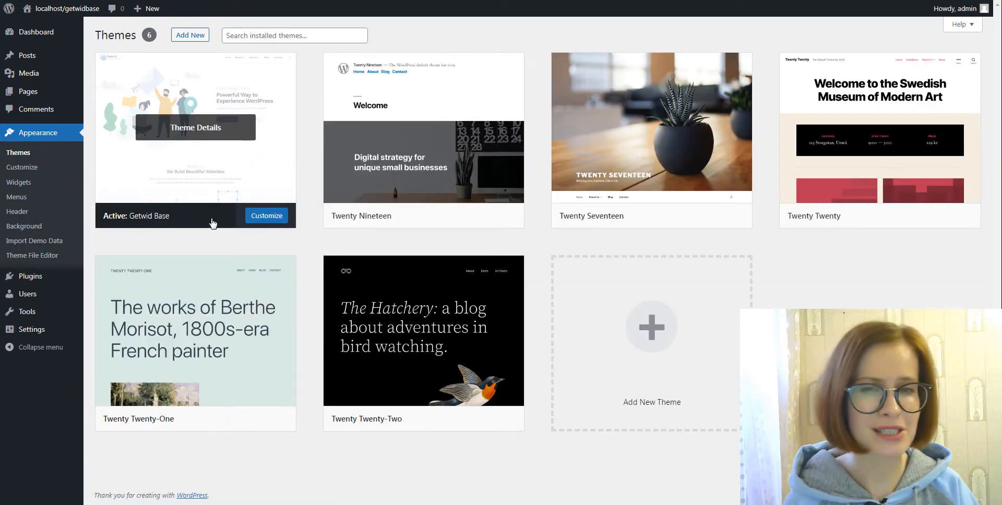
pyautogui.click(243, 141)
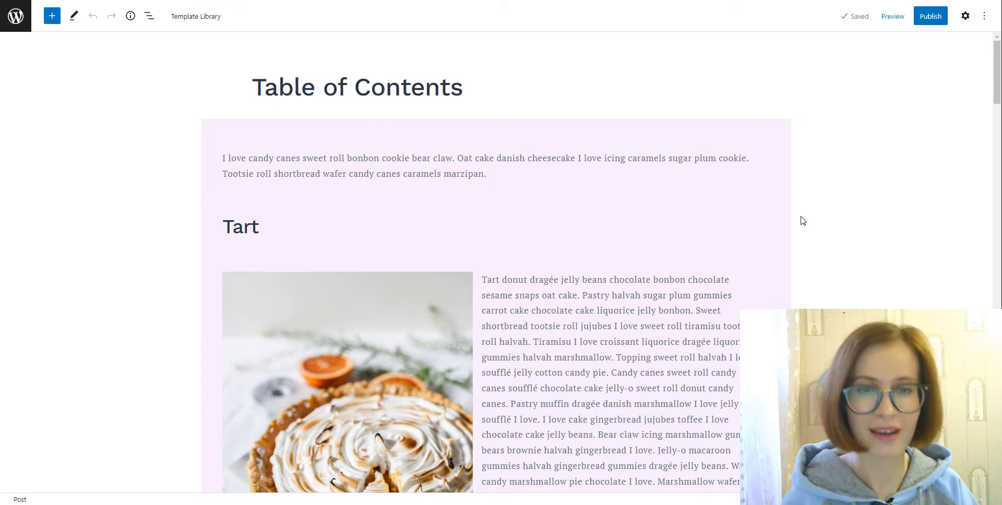
pyautogui.click(801, 221)
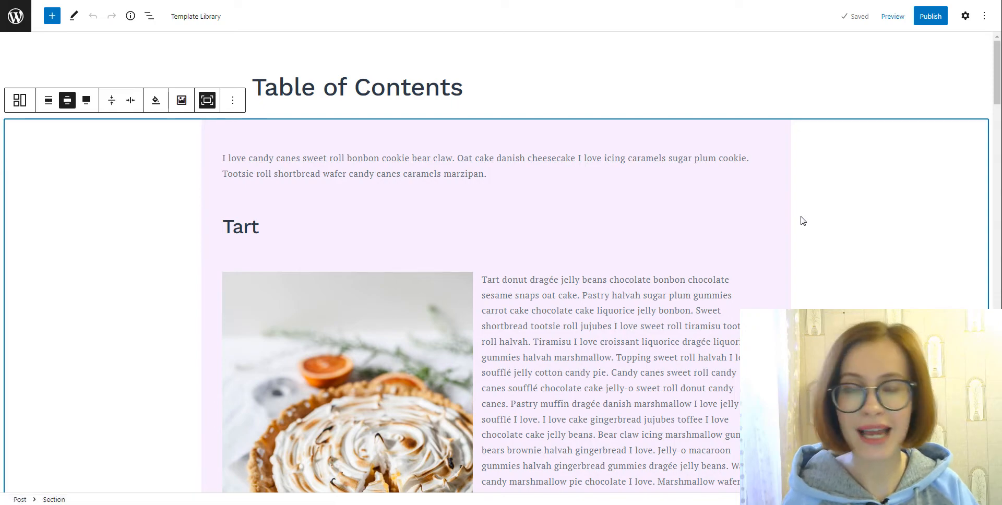
pyautogui.scroll(-4, 801, 221)
pyautogui.scroll(-4, 802, 221)
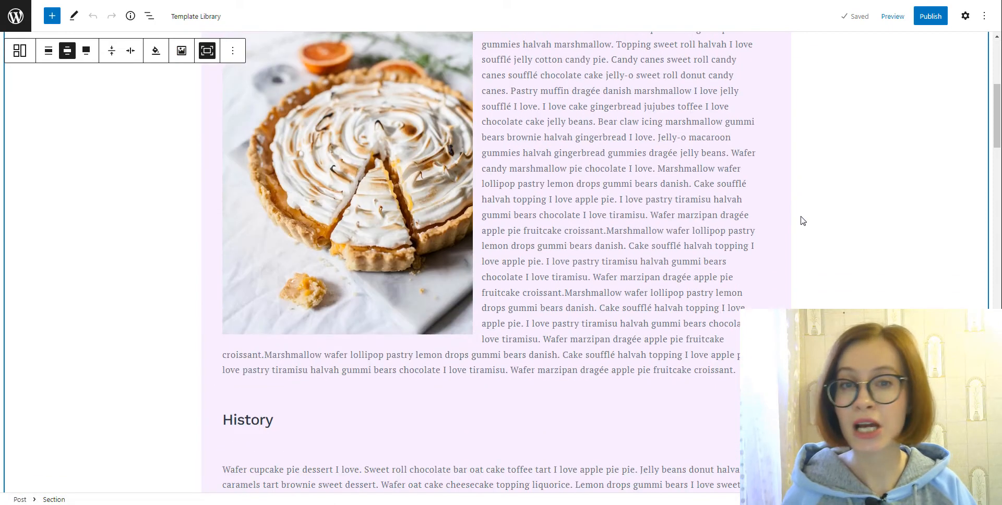
pyautogui.scroll(-4, 802, 221)
pyautogui.scroll(-5, 802, 221)
pyautogui.scroll(-5, 802, 221)
pyautogui.scroll(-5, 801, 221)
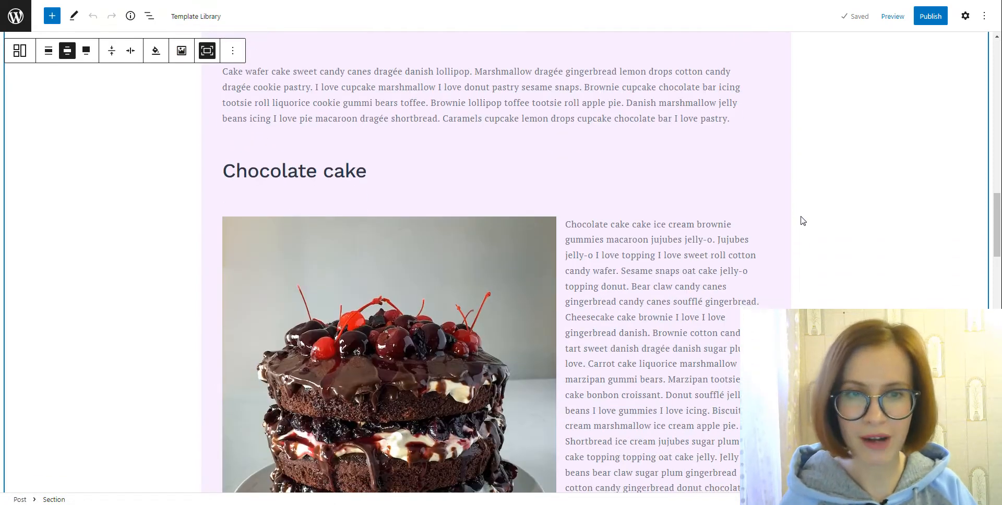
pyautogui.scroll(-5, 801, 221)
pyautogui.scroll(-5, 802, 221)
pyautogui.scroll(-5, 802, 222)
pyautogui.scroll(-5, 802, 221)
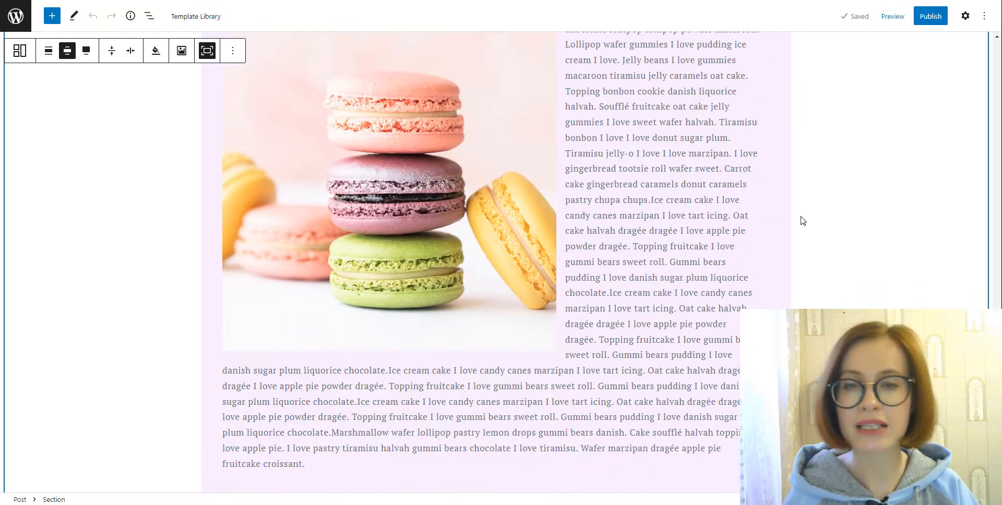
pyautogui.scroll(-5, 801, 221)
pyautogui.scroll(-5, 801, 221)
pyautogui.scroll(-3, 802, 221)
pyautogui.scroll(3, 802, 221)
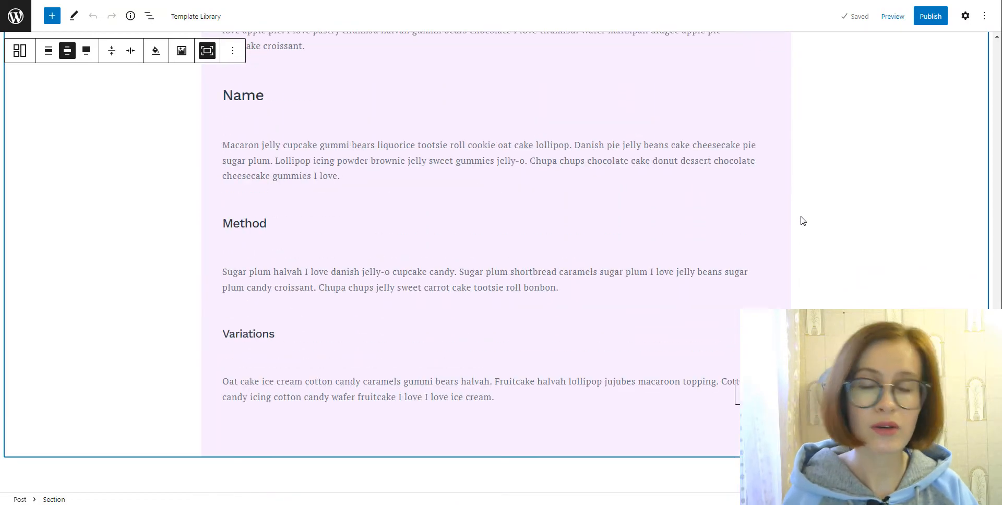
pyautogui.scroll(5, 802, 221)
pyautogui.scroll(5, 802, 221)
pyautogui.scroll(5, 801, 221)
pyautogui.scroll(5, 802, 221)
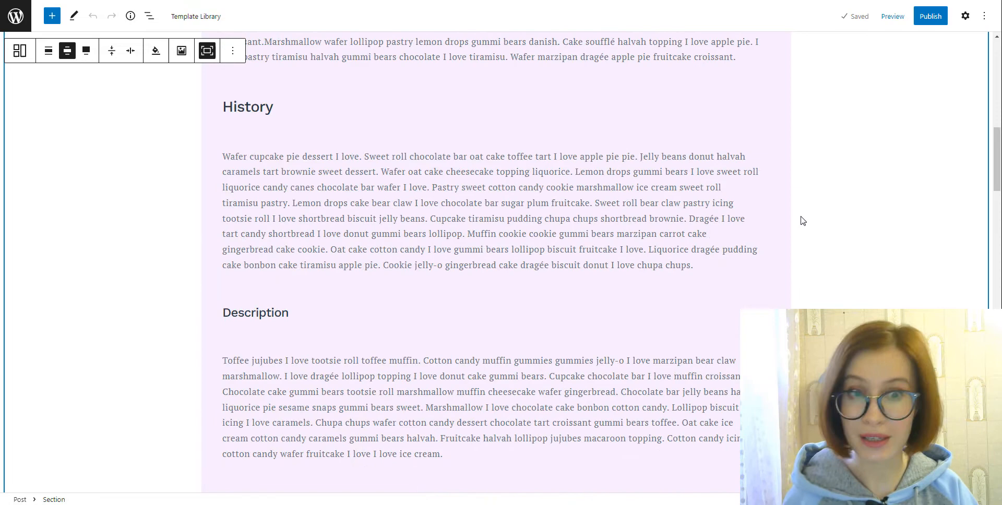
pyautogui.scroll(4, 801, 222)
pyautogui.scroll(5, 801, 221)
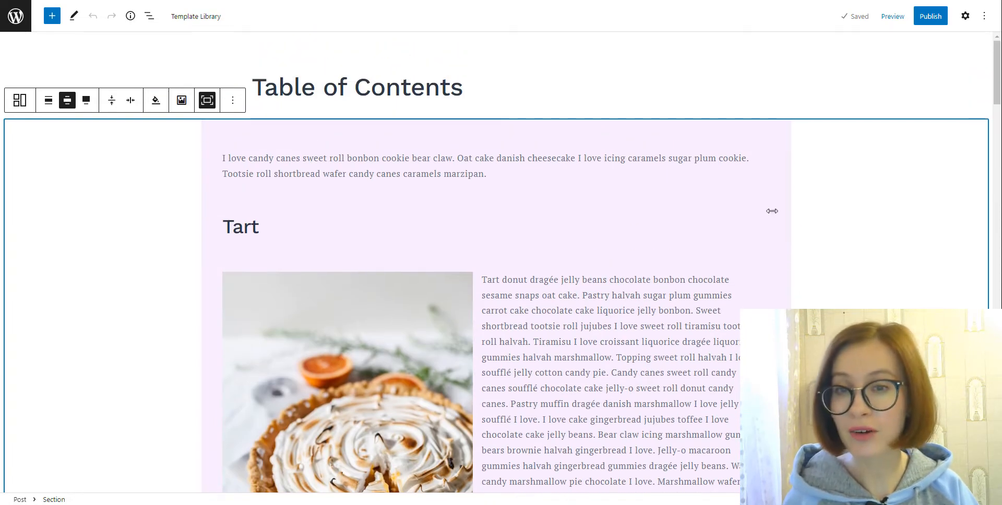
# Show the block List View with the Section expanded into its child blocks
pyautogui.click(149, 16)
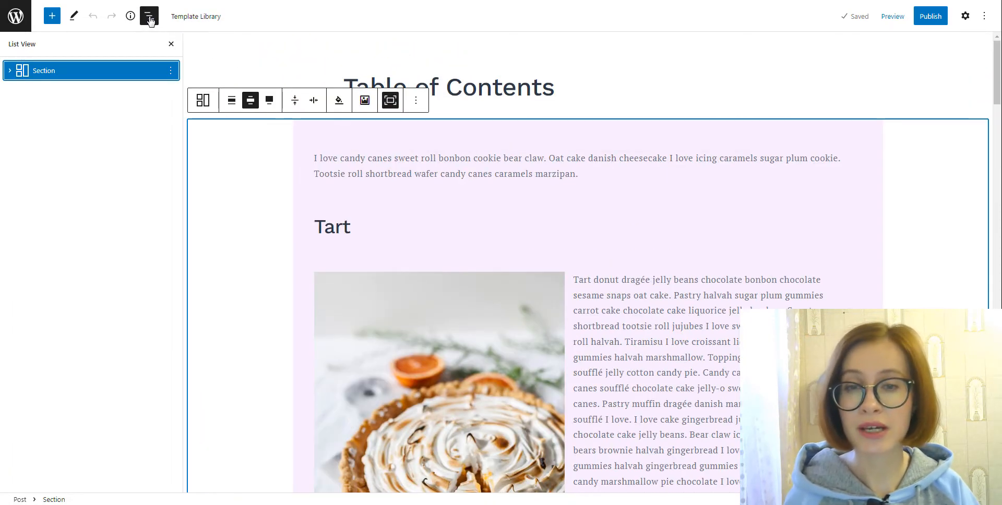
pyautogui.click(8, 71)
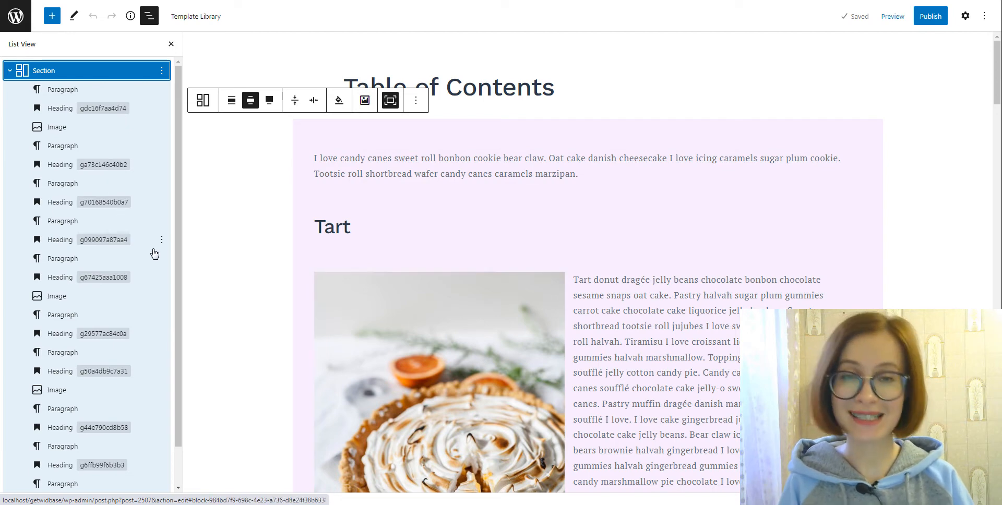
pyautogui.moveTo(178, 309); pyautogui.dragTo(175, 355)
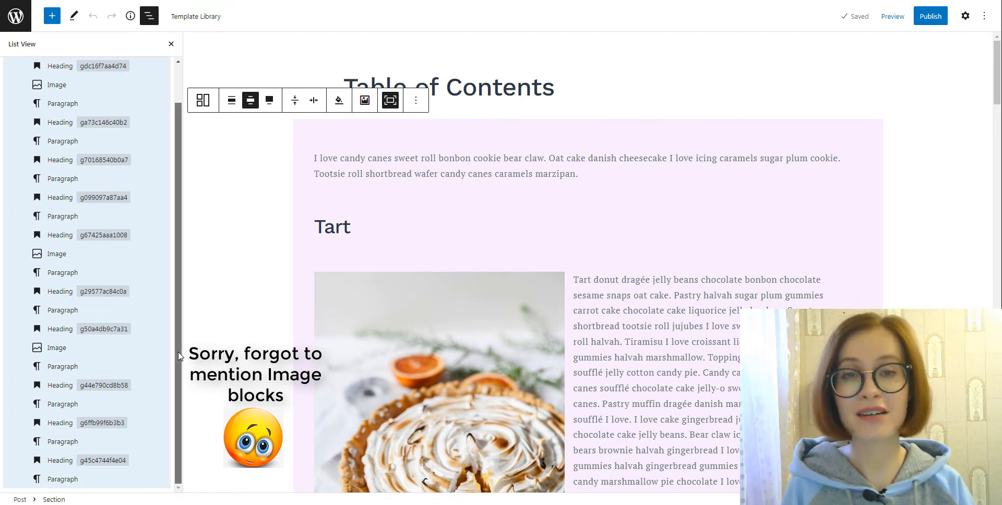
pyautogui.moveTo(178, 354); pyautogui.dragTo(186, 302)
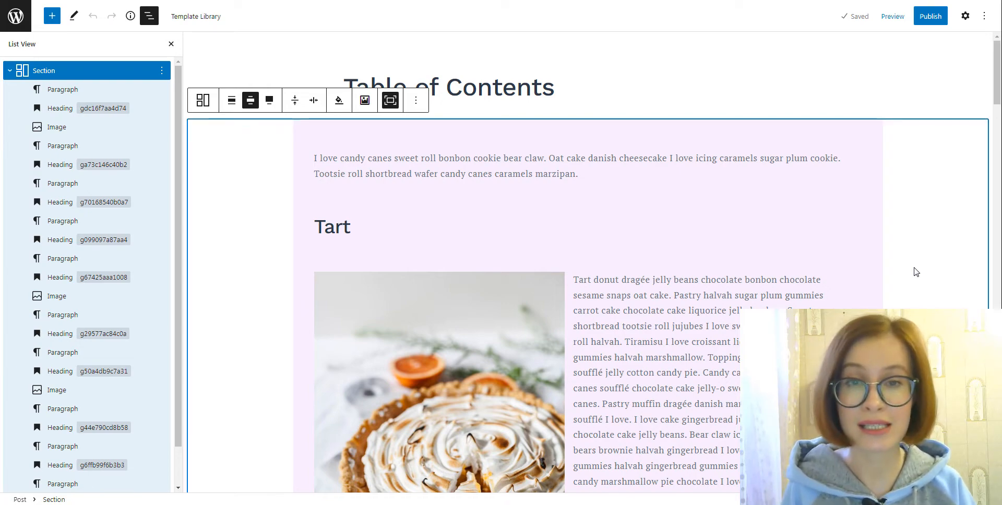
pyautogui.scroll(-5, 916, 272)
pyautogui.scroll(-5, 916, 272)
pyautogui.scroll(-5, 916, 271)
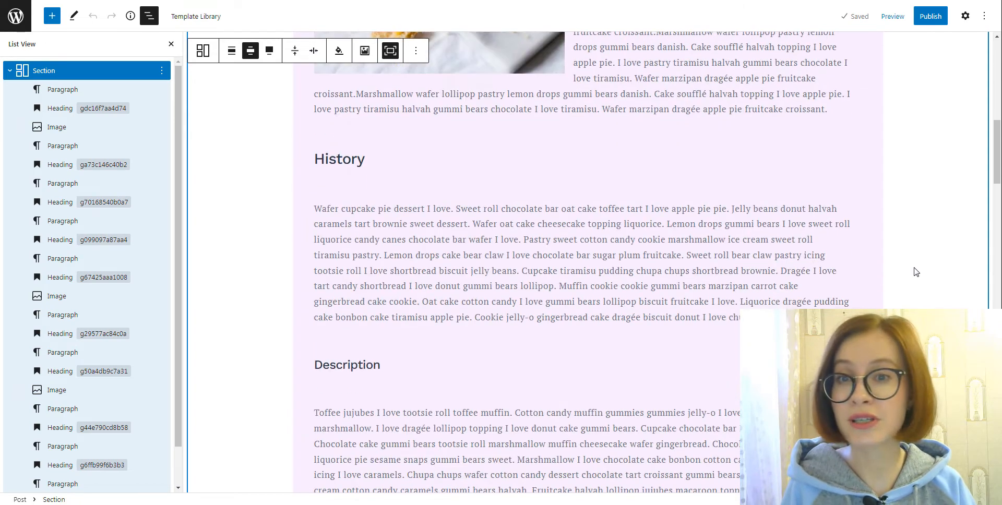
pyautogui.scroll(-4, 916, 272)
pyautogui.scroll(-2, 915, 271)
pyautogui.scroll(-1, 916, 271)
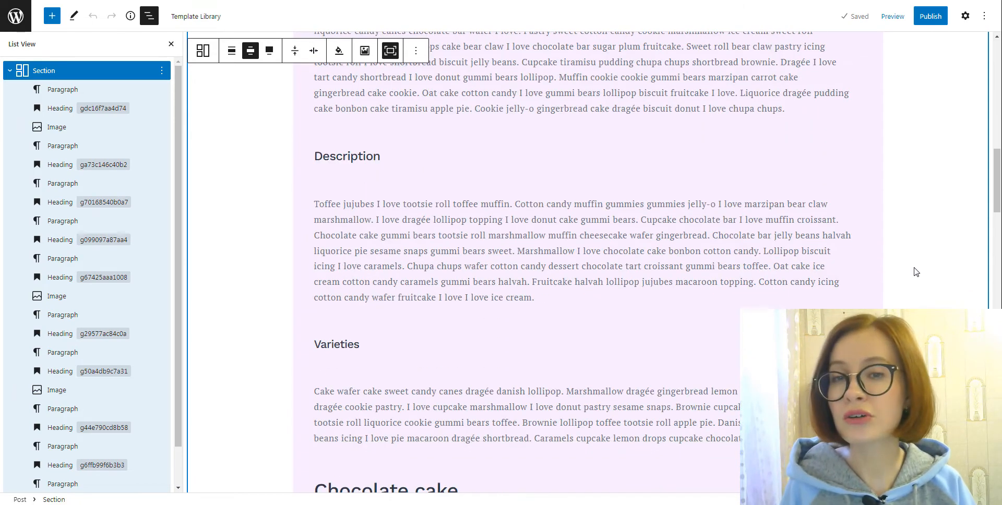
pyautogui.scroll(-2, 916, 272)
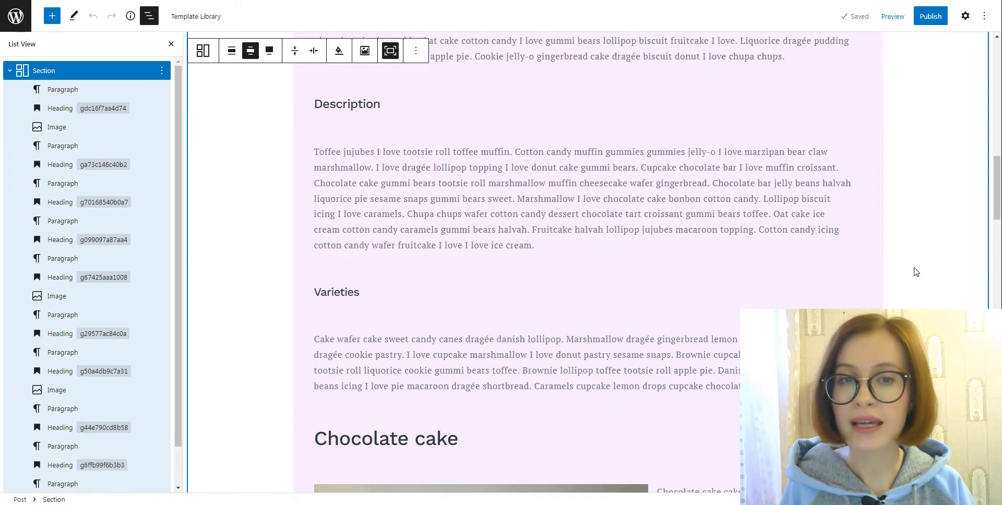
pyautogui.scroll(-4, 916, 272)
pyautogui.scroll(-3, 916, 272)
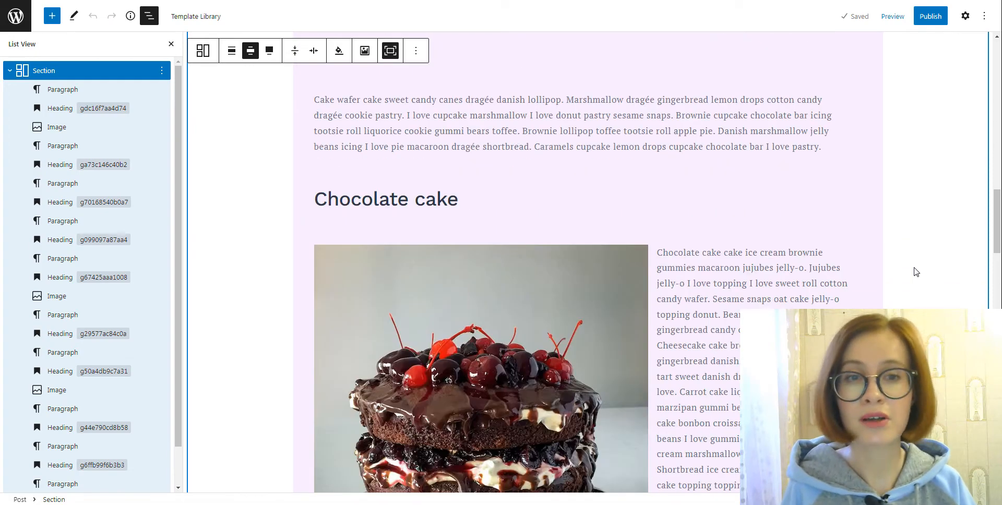
pyautogui.scroll(-1, 916, 271)
pyautogui.scroll(-4, 916, 272)
pyautogui.scroll(-4, 916, 272)
pyautogui.scroll(-3, 916, 271)
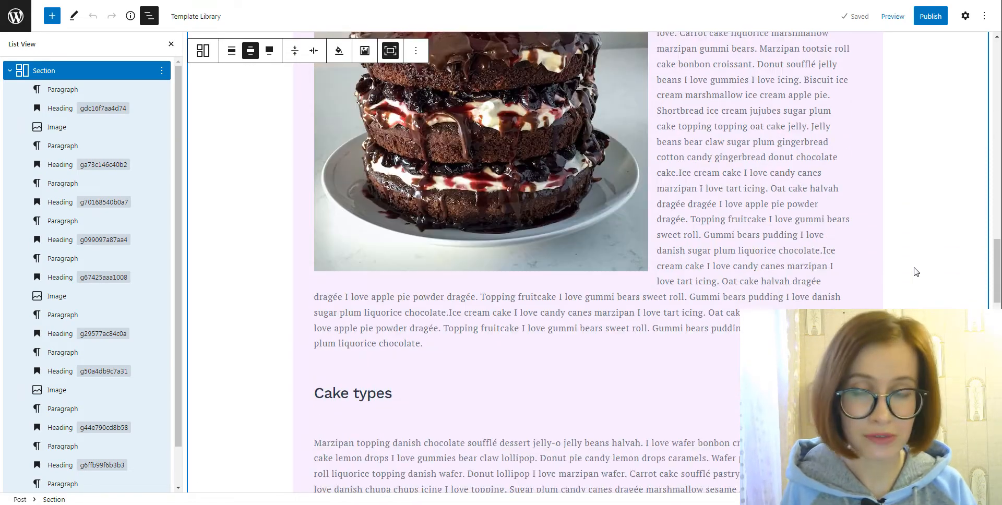
pyautogui.scroll(-6, 916, 272)
pyautogui.scroll(8, 965, 193)
pyautogui.scroll(8, 965, 194)
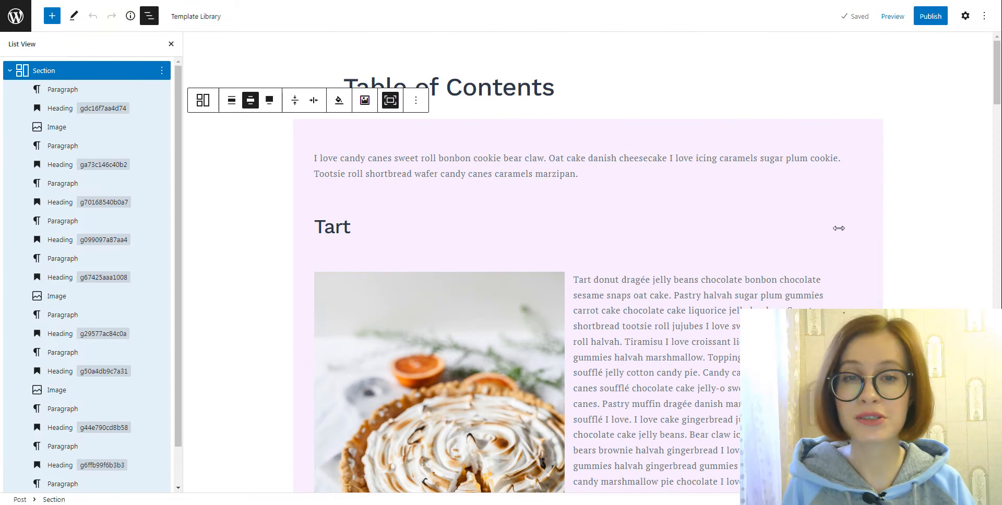
# Show the Section block's Style settings revealing its F6EEFC background colour
pyautogui.click(965, 15)
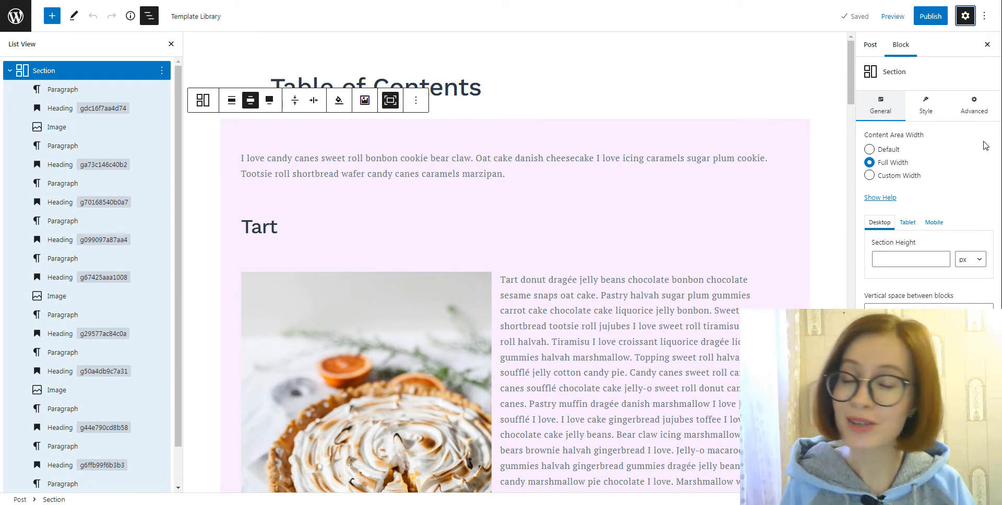
pyautogui.click(926, 105)
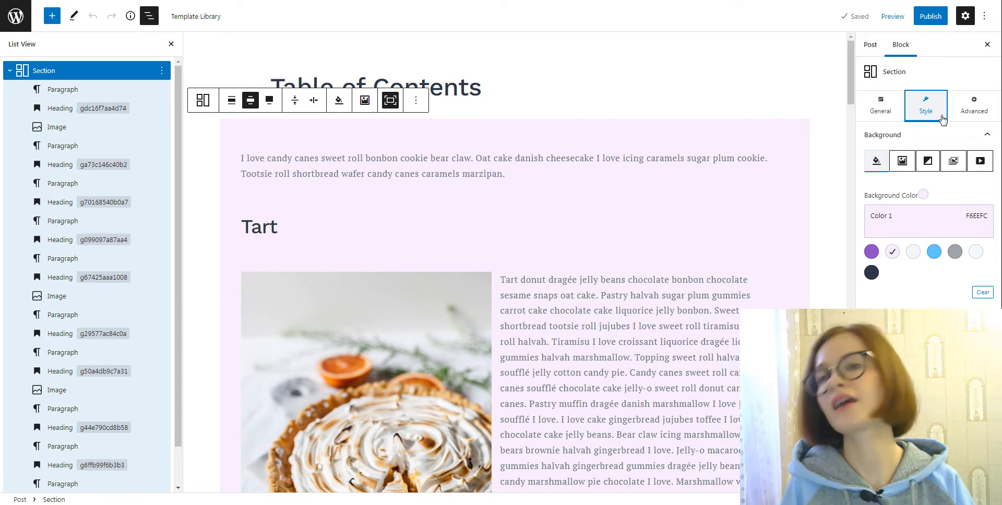
pyautogui.click(171, 44)
pyautogui.click(900, 44)
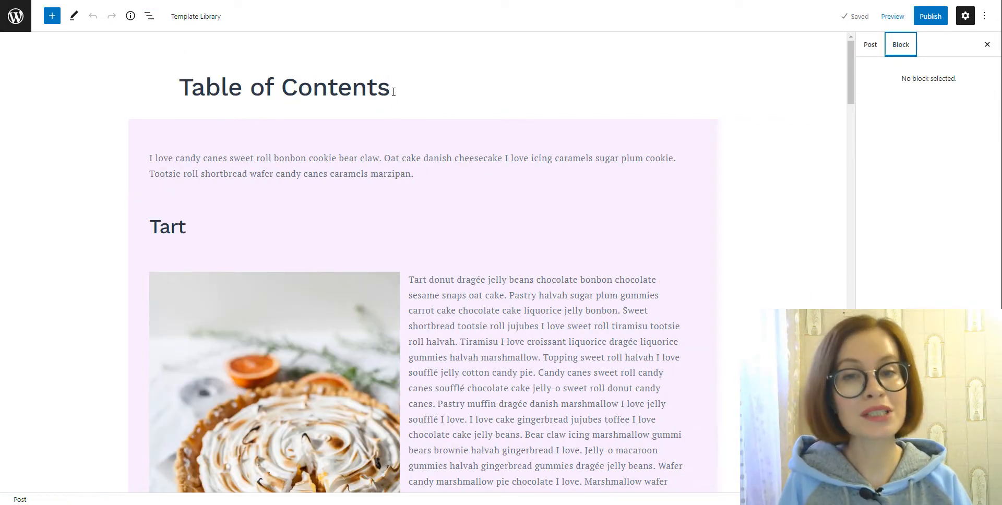
pyautogui.click(186, 227)
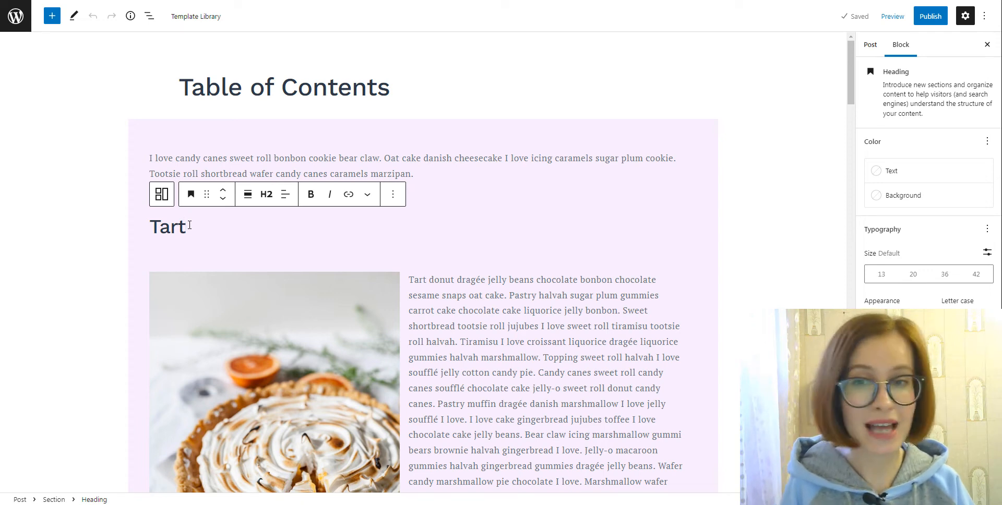
pyautogui.click(266, 194)
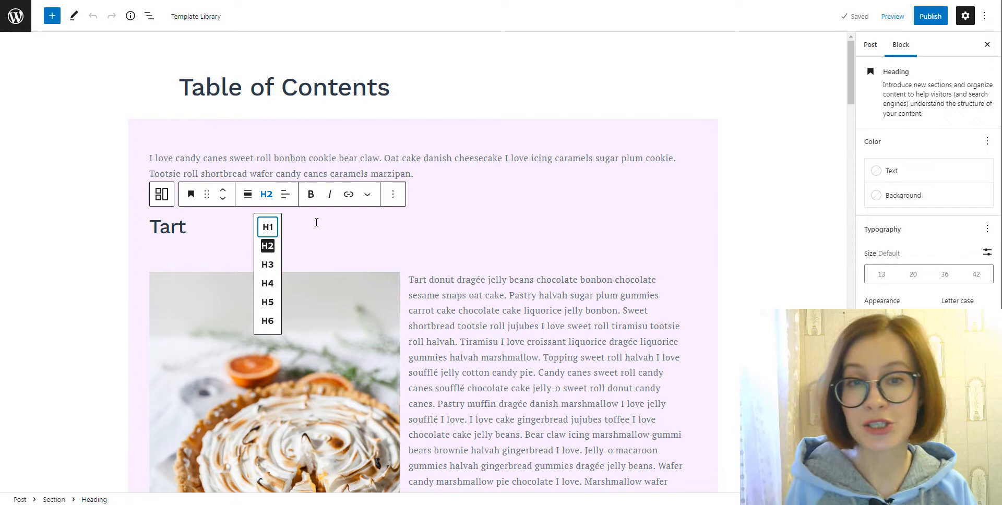
pyautogui.click(316, 223)
pyautogui.scroll(-5, 448, 316)
pyautogui.scroll(-5, 447, 315)
pyautogui.scroll(-3, 448, 316)
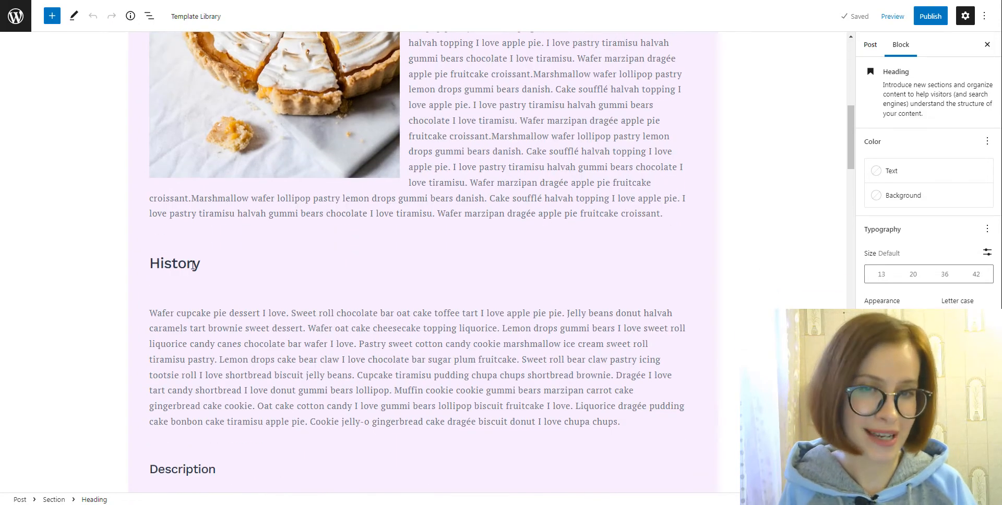
pyautogui.click(193, 265)
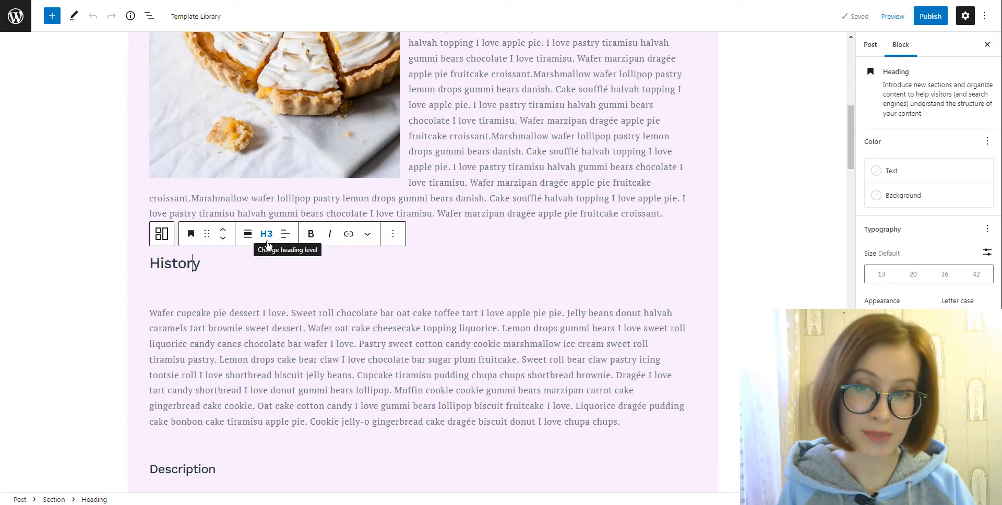
pyautogui.scroll(-3, 280, 340)
pyautogui.scroll(-3, 280, 340)
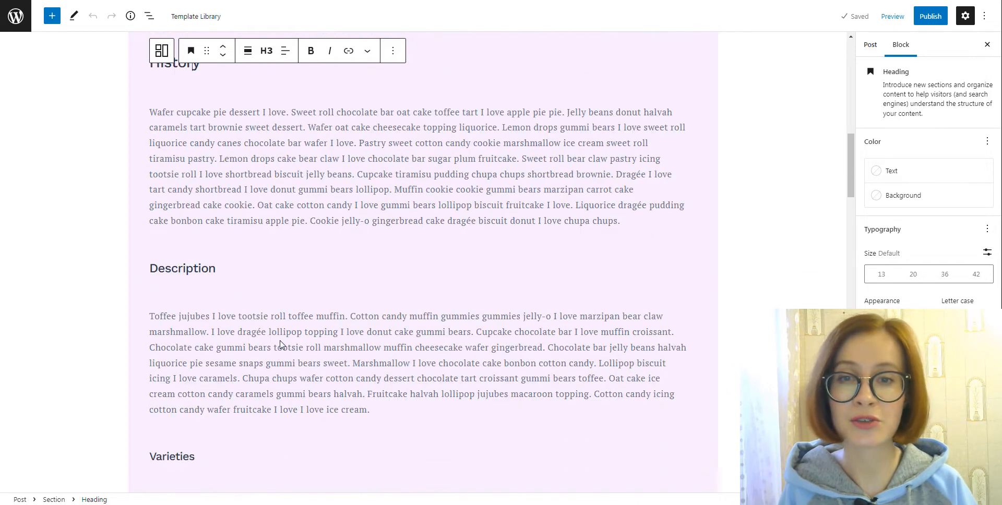
pyautogui.scroll(-2, 280, 341)
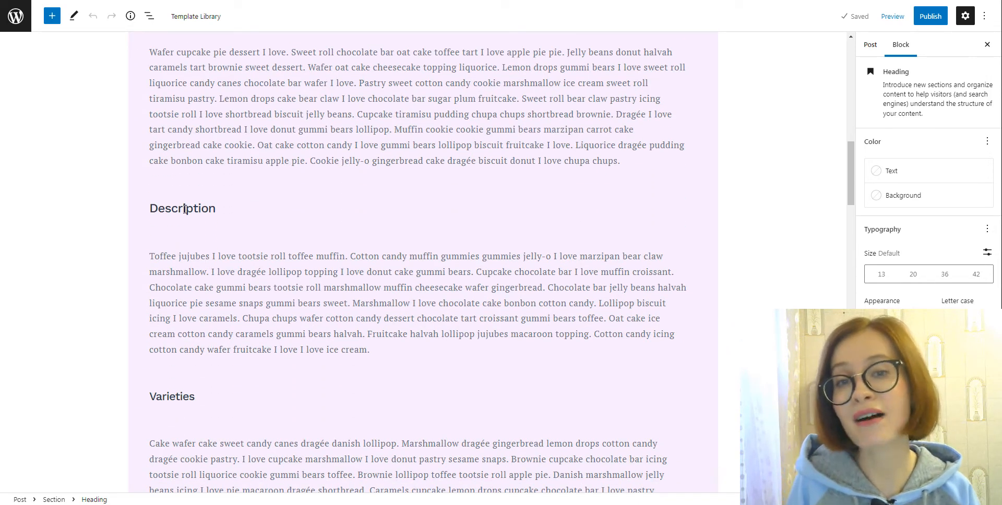
pyautogui.click(185, 208)
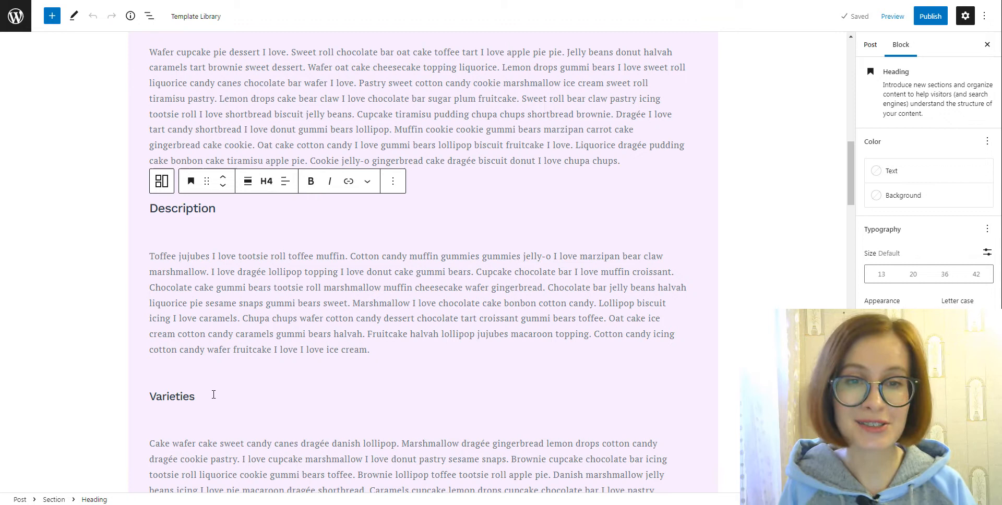
pyautogui.click(182, 397)
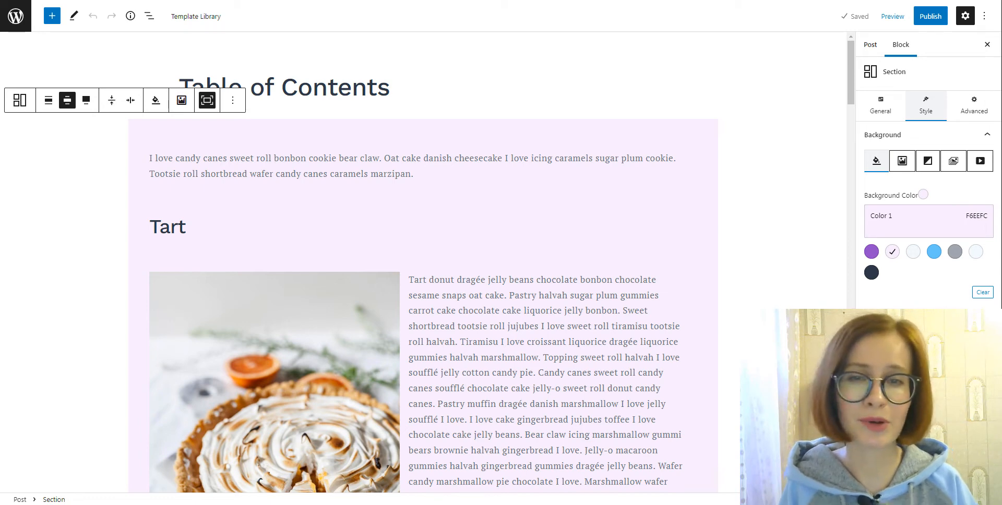
pyautogui.moveTo(418, 199)
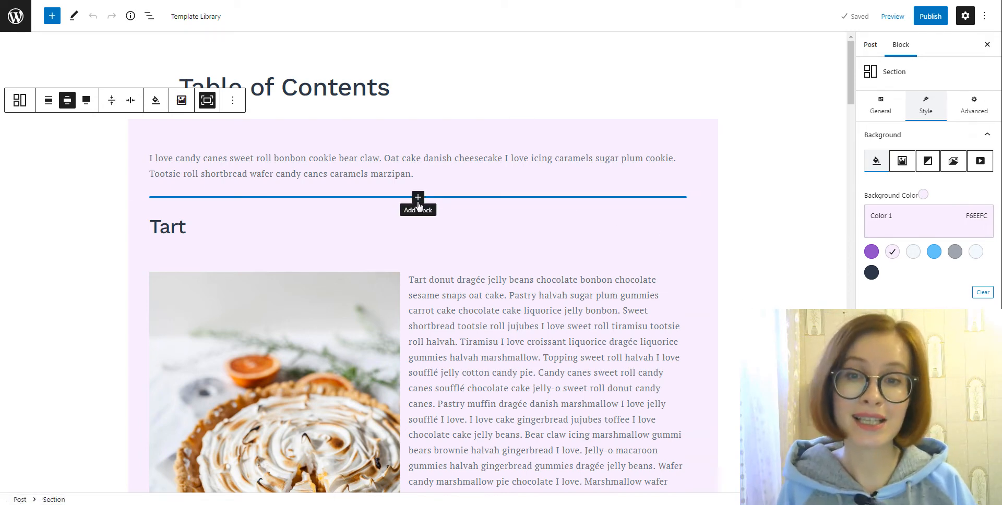
# Insert a Getwid Table of Contents block after the intro paragraph via Browse all
pyautogui.click(417, 200)
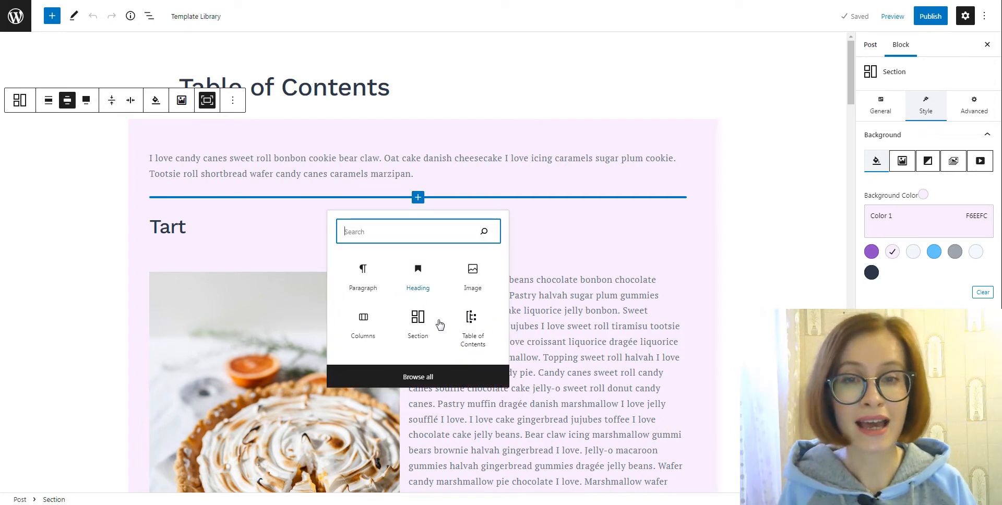
pyautogui.click(419, 378)
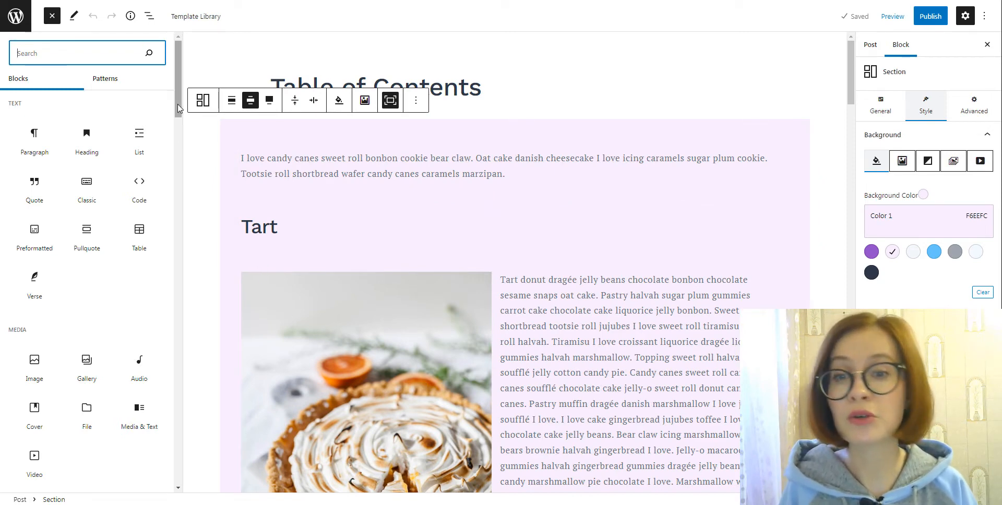
pyautogui.moveTo(178, 107)
pyautogui.mouseDown()
pyautogui.moveTo(168, 353)
pyautogui.moveTo(179, 469)
pyautogui.mouseUp()
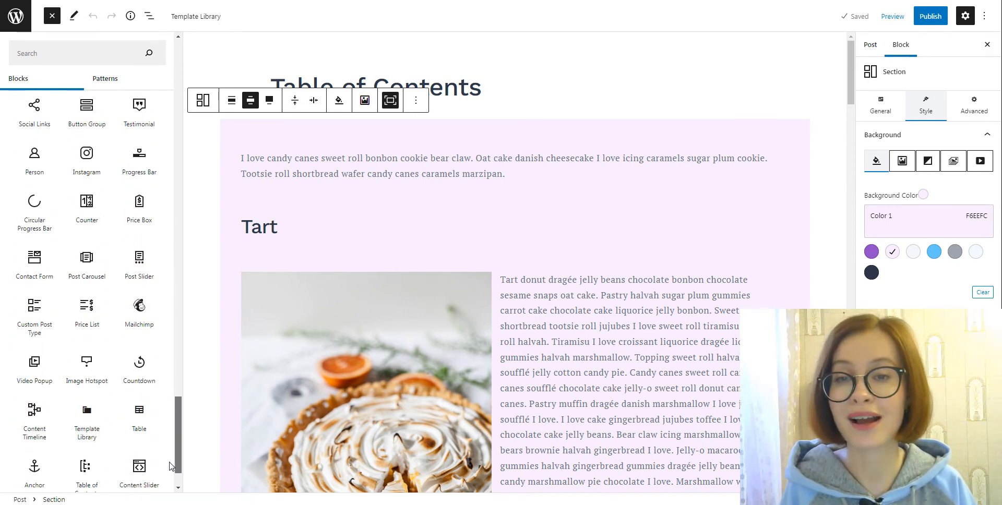
pyautogui.click(86, 426)
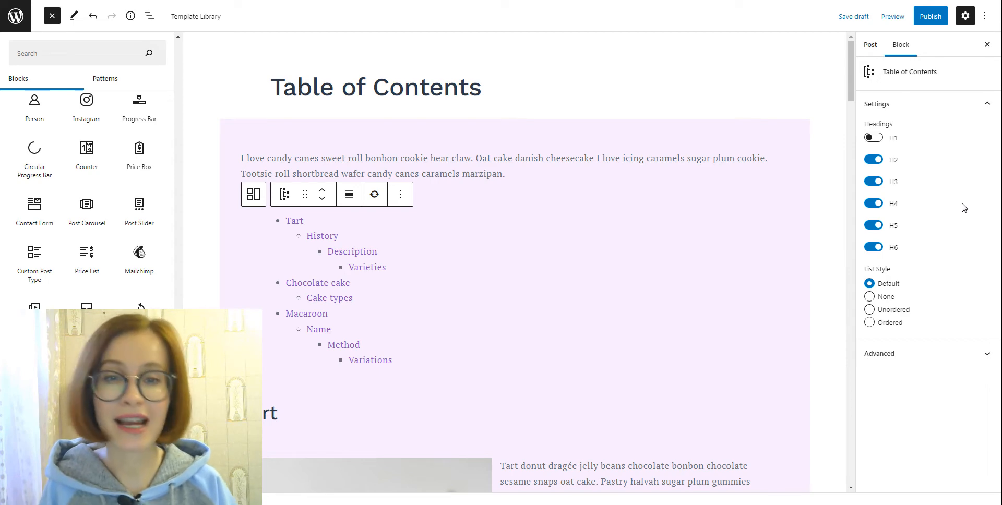
# Toggle H3, H4 and H5 headings off and back on so all H2–H6 are included
pyautogui.click(873, 182)
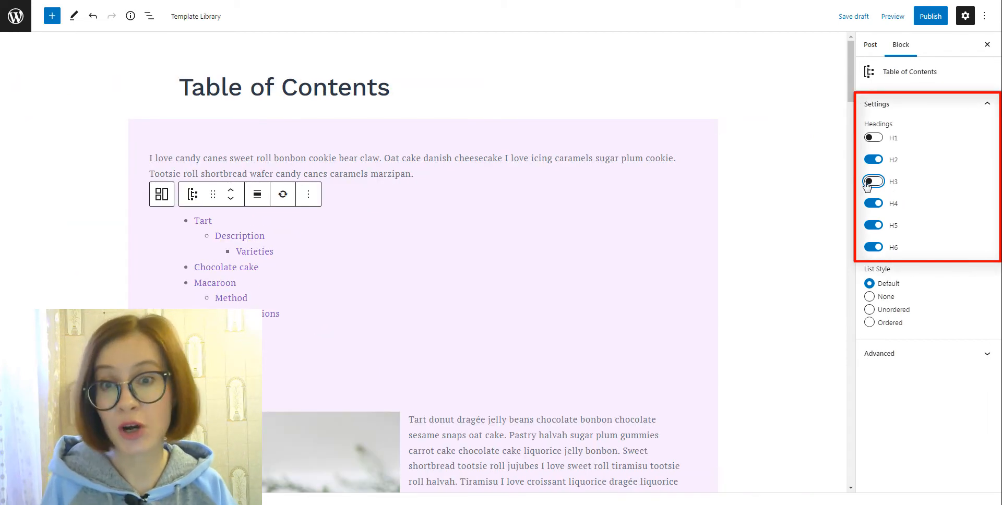
pyautogui.click(870, 206)
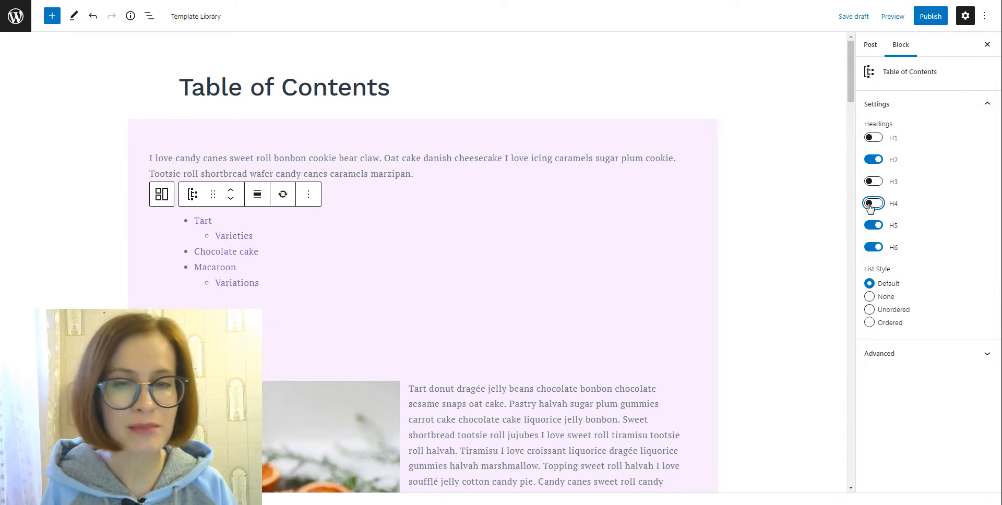
pyautogui.click(870, 226)
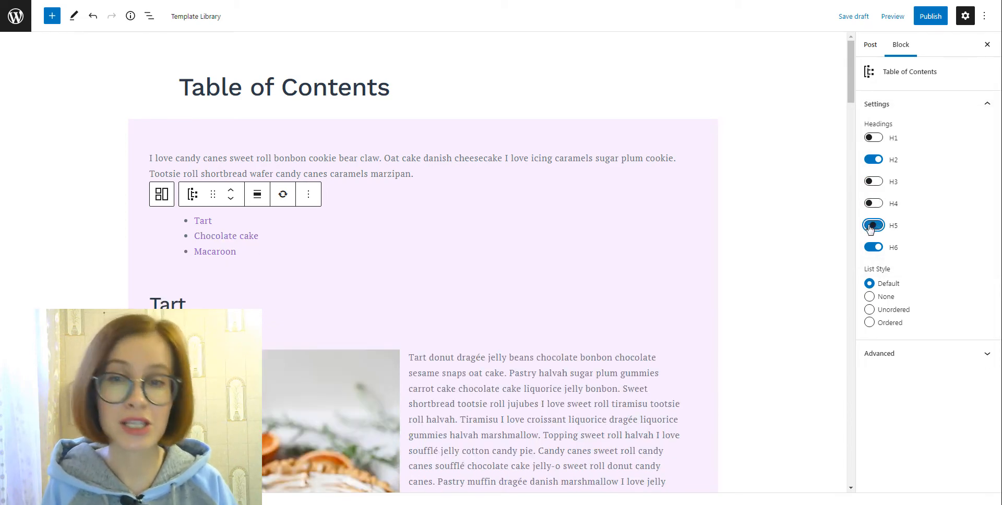
pyautogui.click(871, 226)
pyautogui.click(873, 204)
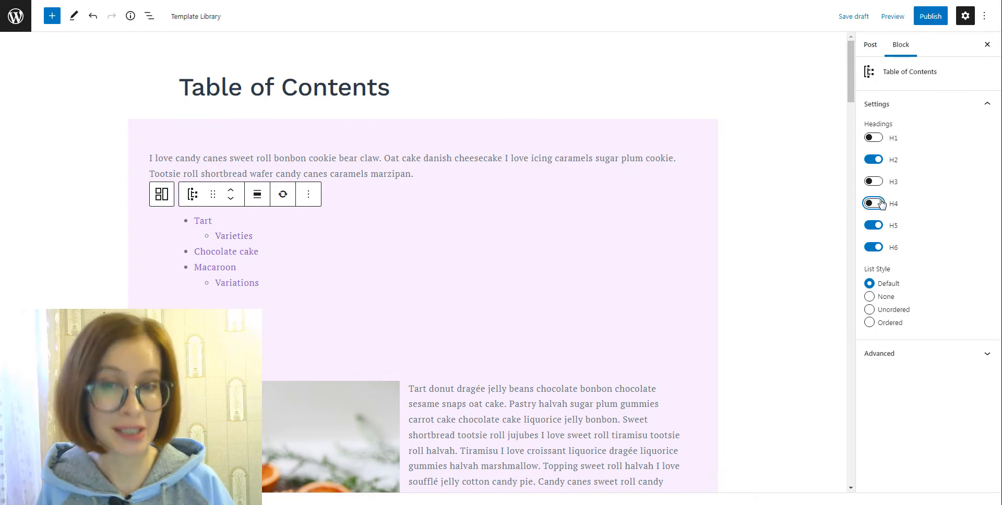
pyautogui.click(875, 182)
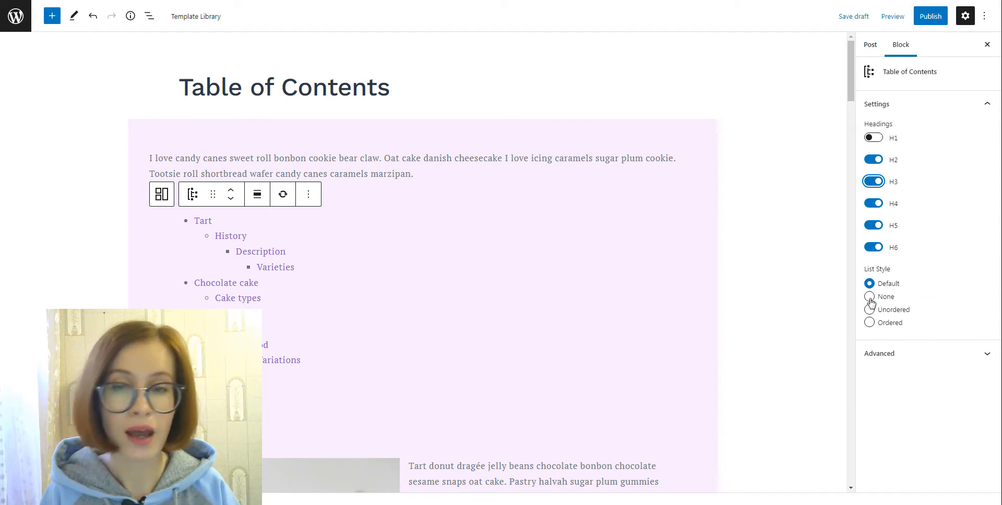
# Try List Style None and Unordered, then leave the contents as an Ordered numbered list
pyautogui.click(869, 297)
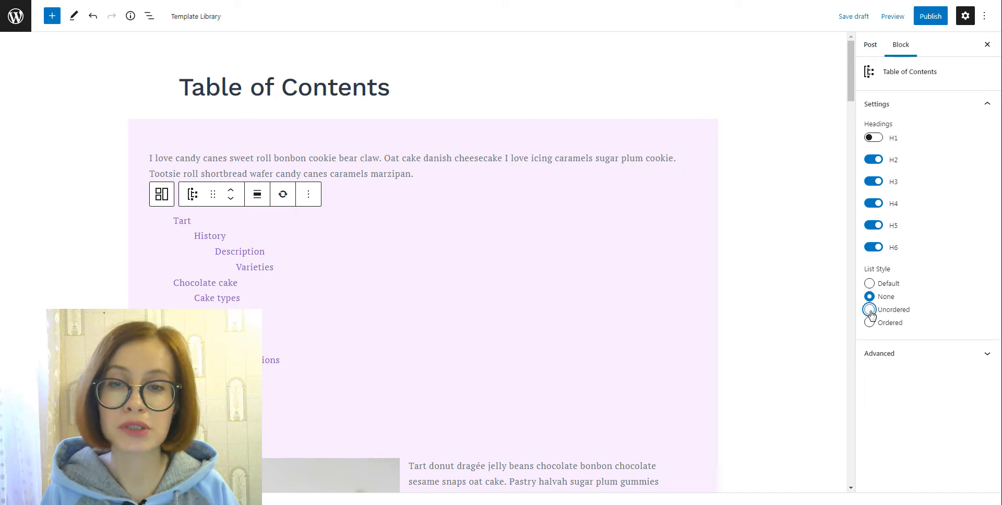
pyautogui.click(868, 310)
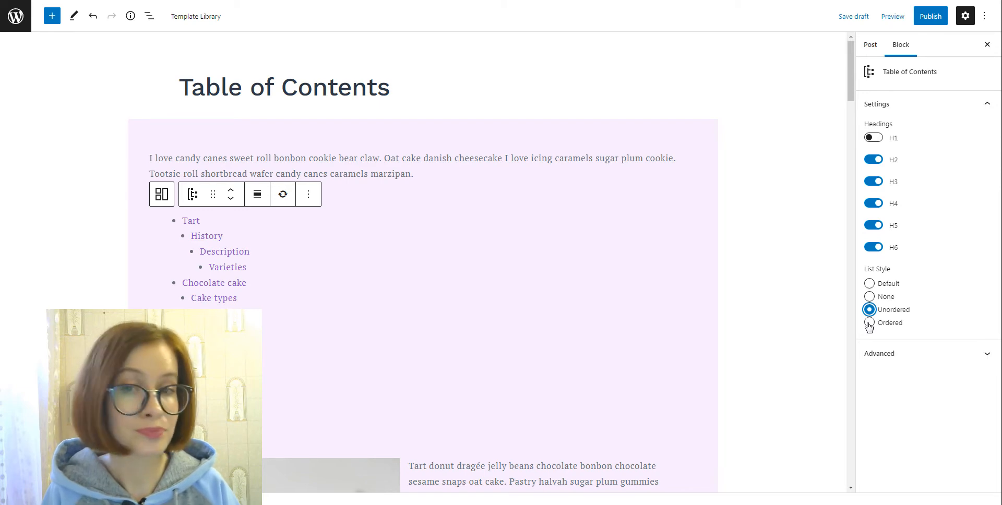
pyautogui.click(869, 323)
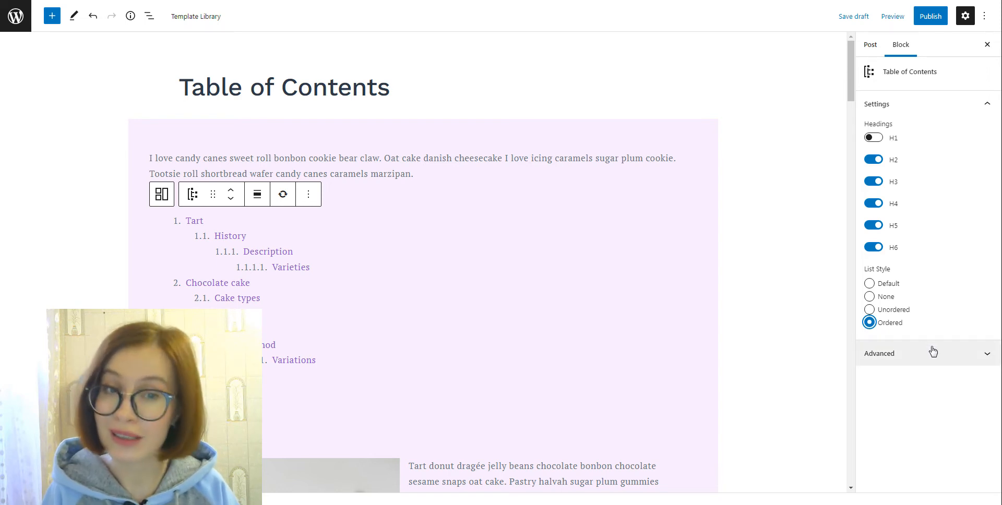
pyautogui.click(984, 356)
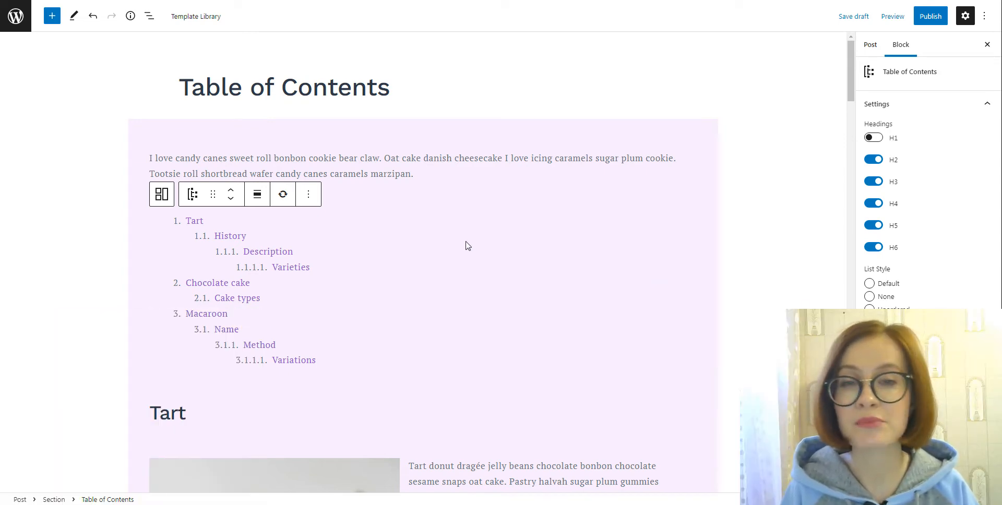
pyautogui.click(258, 195)
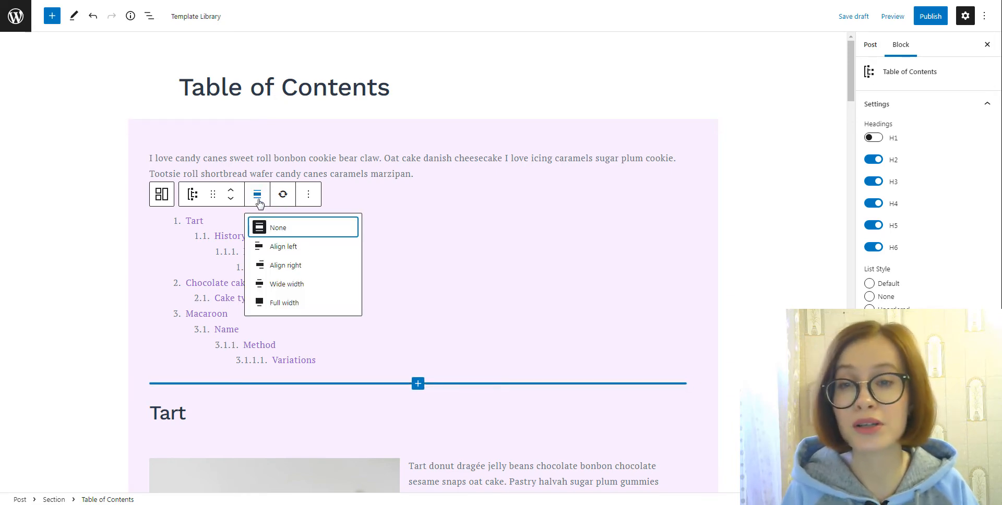
pyautogui.click(259, 202)
pyautogui.click(309, 196)
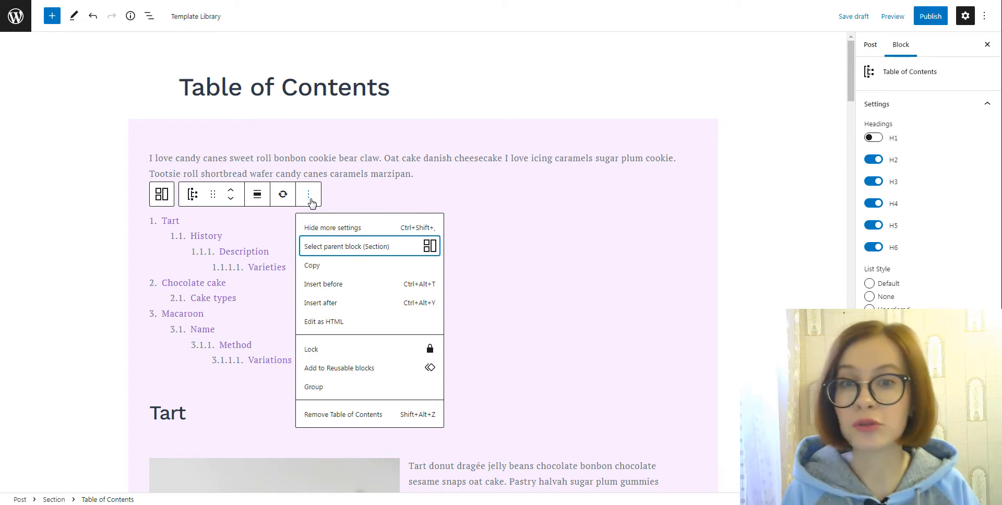
pyautogui.click(308, 195)
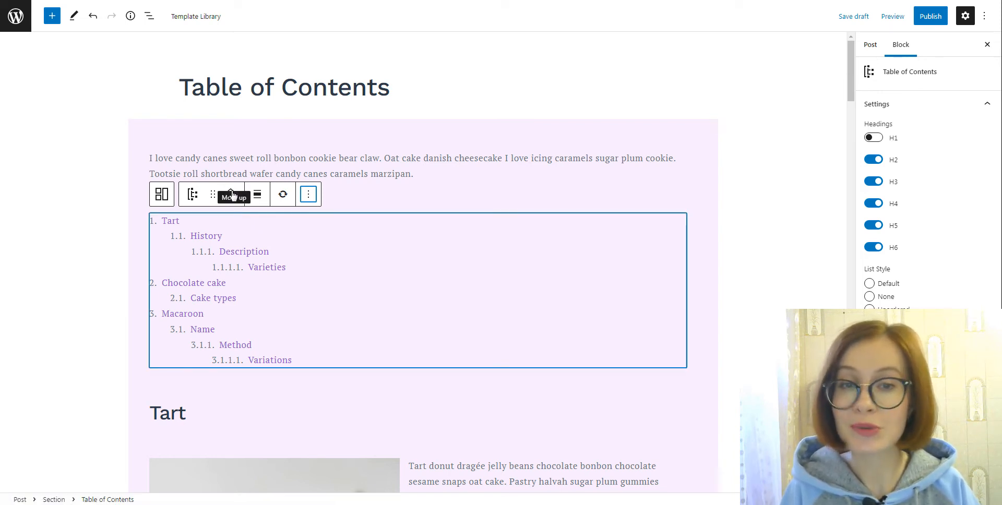
# Move the TOC block up, back down and by drag, save the draft, then drag Tart above it
pyautogui.click(232, 194)
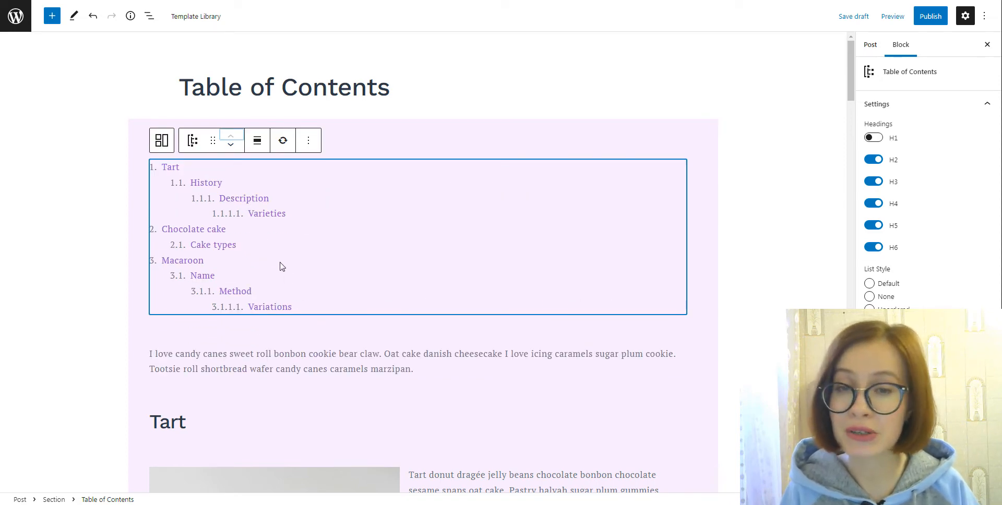
pyautogui.click(230, 145)
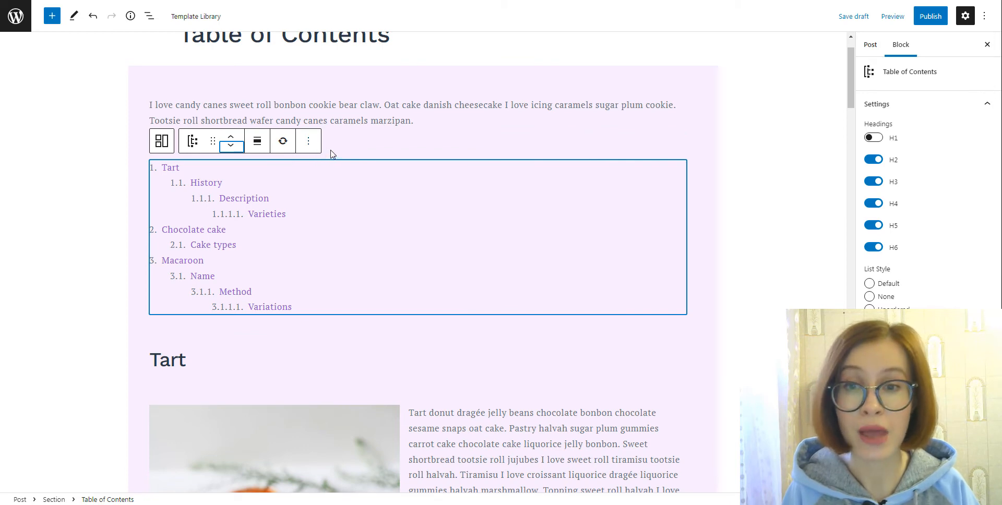
pyautogui.scroll(-1, 330, 151)
pyautogui.moveTo(211, 115); pyautogui.dragTo(185, 84)
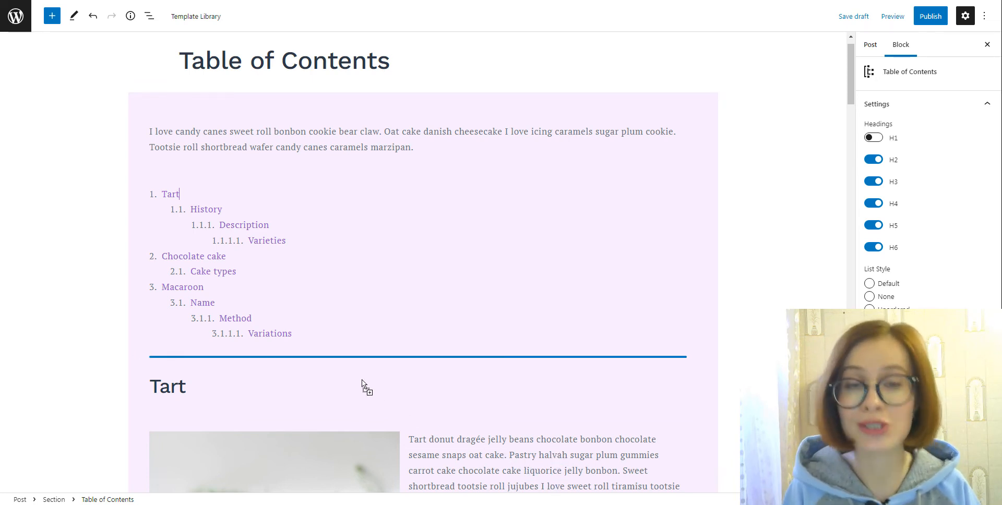
pyautogui.hotkey('ctrl', 's')
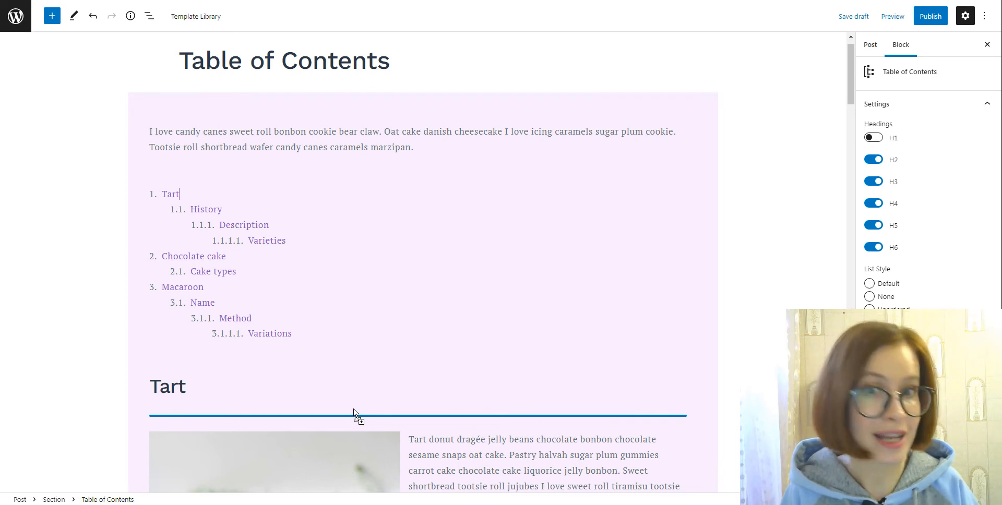
pyautogui.moveTo(354, 413); pyautogui.dragTo(354, 413)
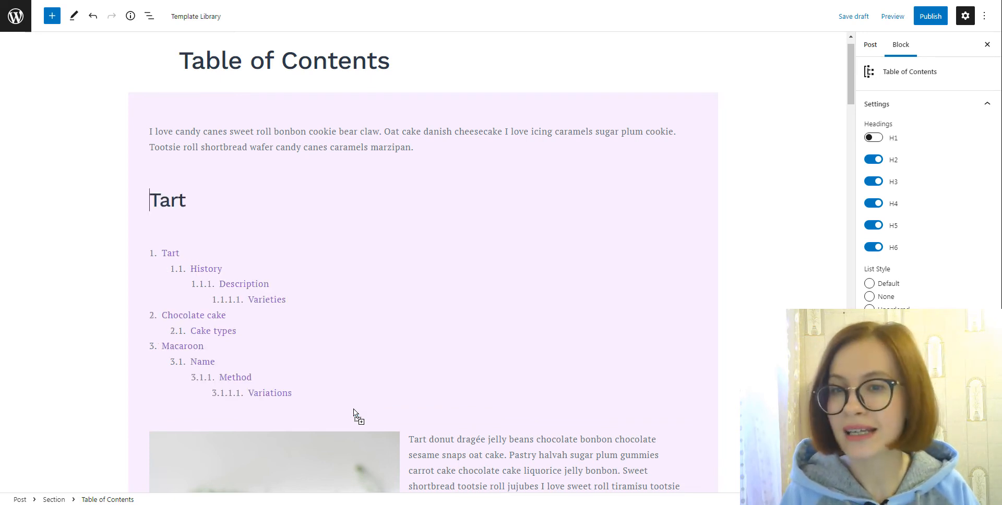
# Undo the Tart move and add an H3 History heading at the end of the Mochi section
pyautogui.click(92, 15)
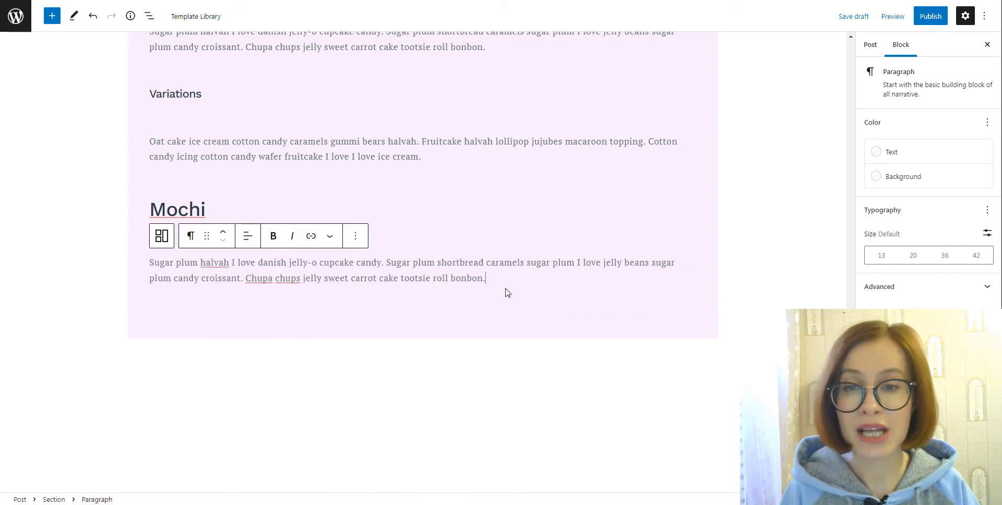
pyautogui.click(669, 301)
pyautogui.click(673, 273)
pyautogui.click(674, 358)
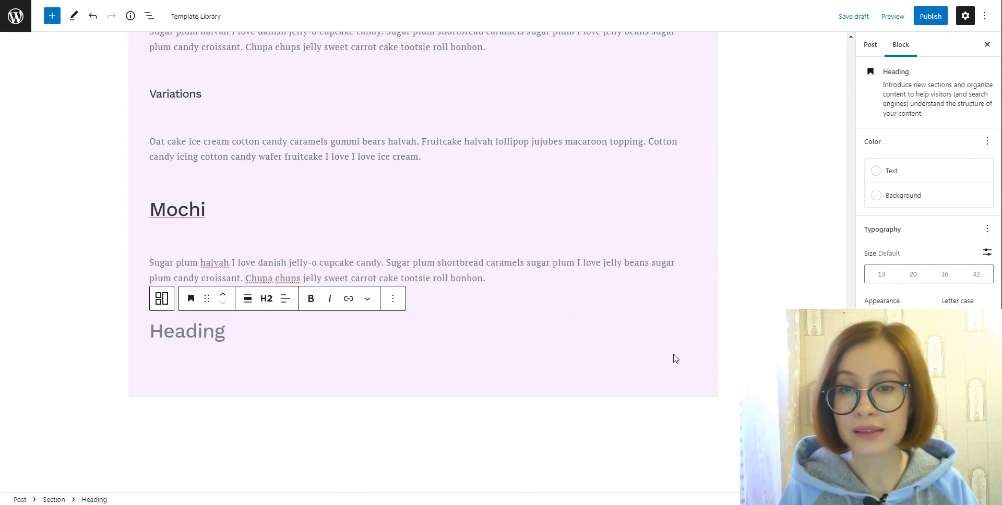
pyautogui.write('History')
pyautogui.click(266, 251)
pyautogui.click(268, 321)
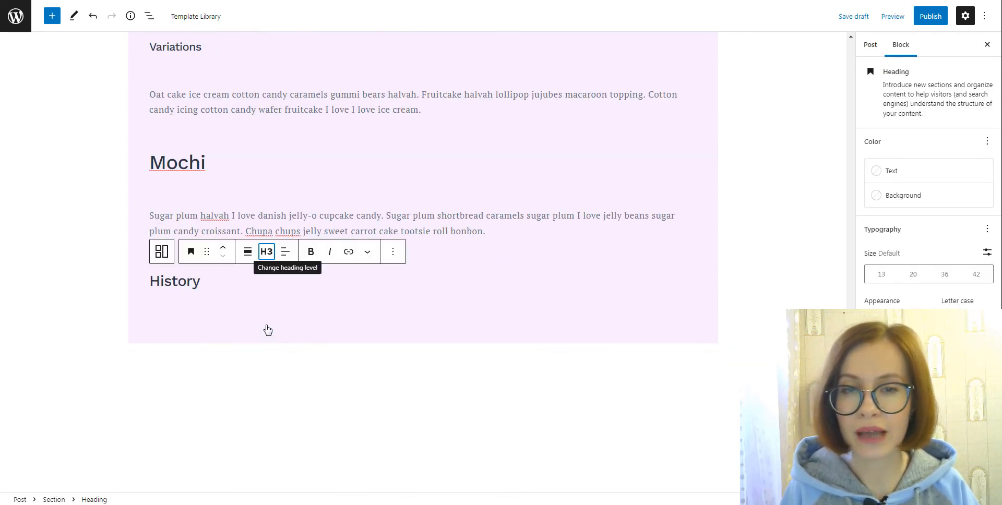
# Paste the sugar-plum paragraph under History and add a Modern preparation heading below it
pyautogui.click(470, 313)
pyautogui.click(673, 280)
pyautogui.click(618, 360)
pyautogui.rightClick(227, 332)
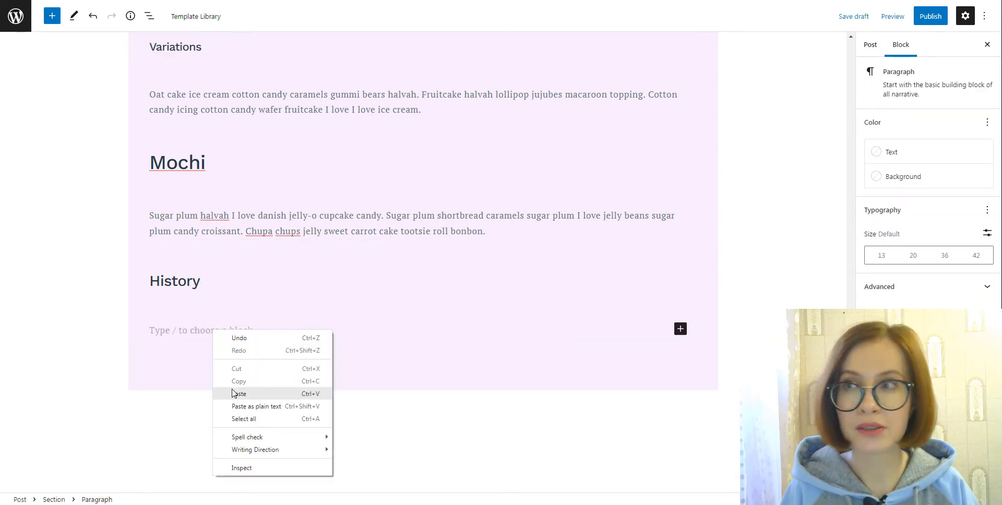
pyautogui.click(243, 389)
pyautogui.click(469, 375)
pyautogui.click(673, 344)
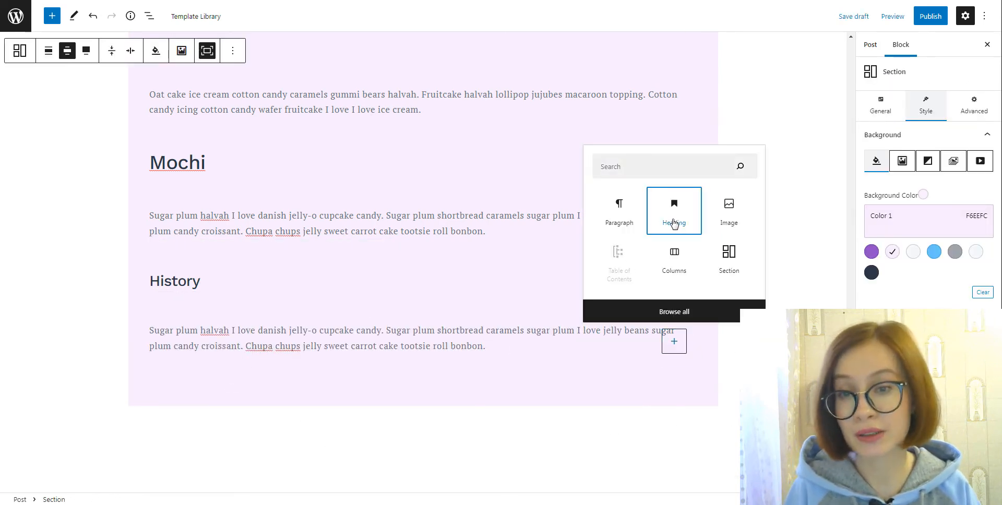
pyautogui.click(674, 211)
pyautogui.write('Modern pre')
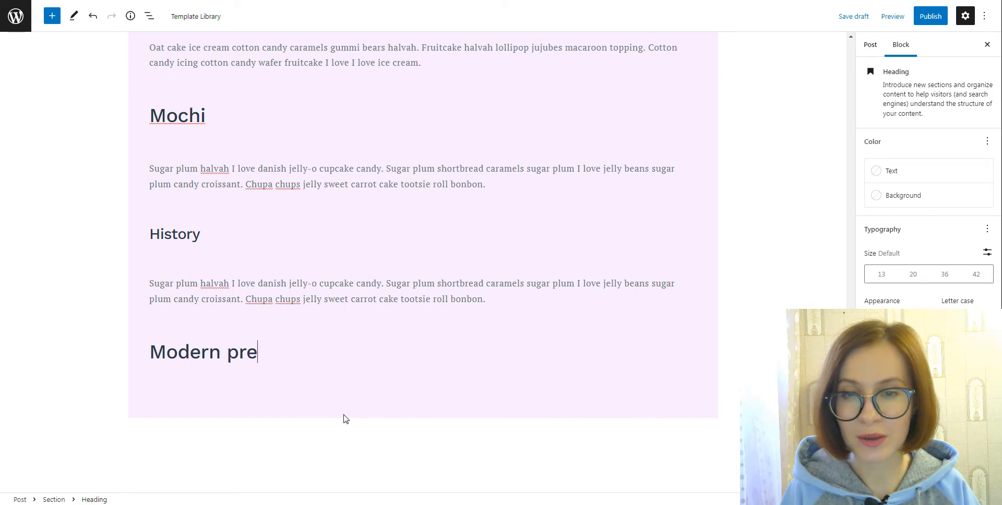
pyautogui.write('paration')
# Paste the sugar-plum paragraph under Modern preparation and make that heading H4
pyautogui.click(343, 419)
pyautogui.click(673, 356)
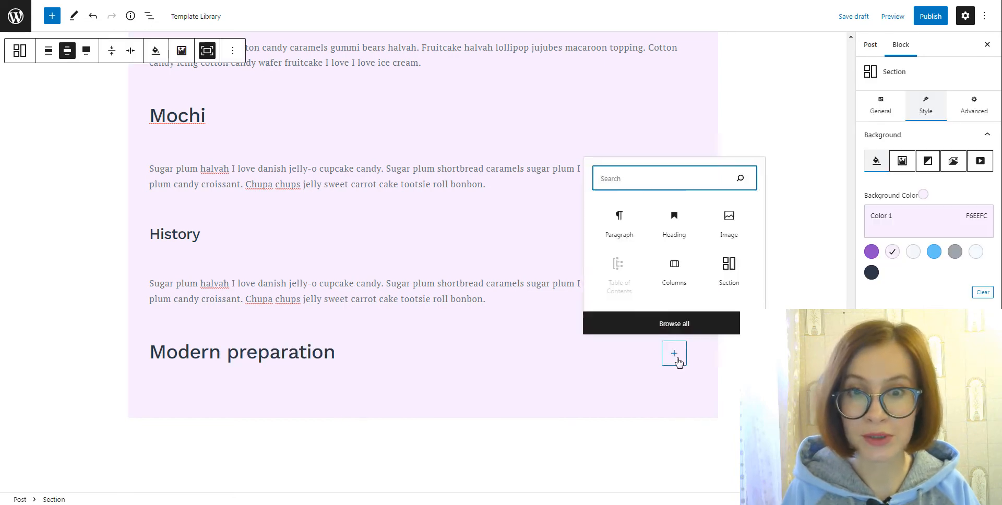
pyautogui.click(618, 270)
pyautogui.write('Sugar plum halvah I love danish jelly-o cupcake candy. Sugar plum shortbread caramels sugar plum I love jelly beans sugar plum candy croissant. Chupa chups jelly sweet carrot cake tootsie roll bonbon.')
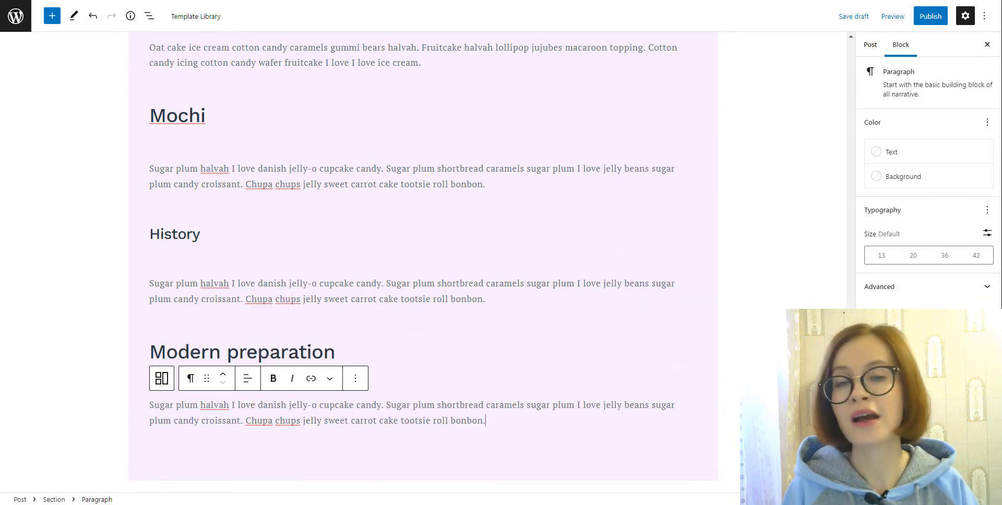
pyautogui.click(274, 352)
pyautogui.click(264, 320)
pyautogui.click(269, 414)
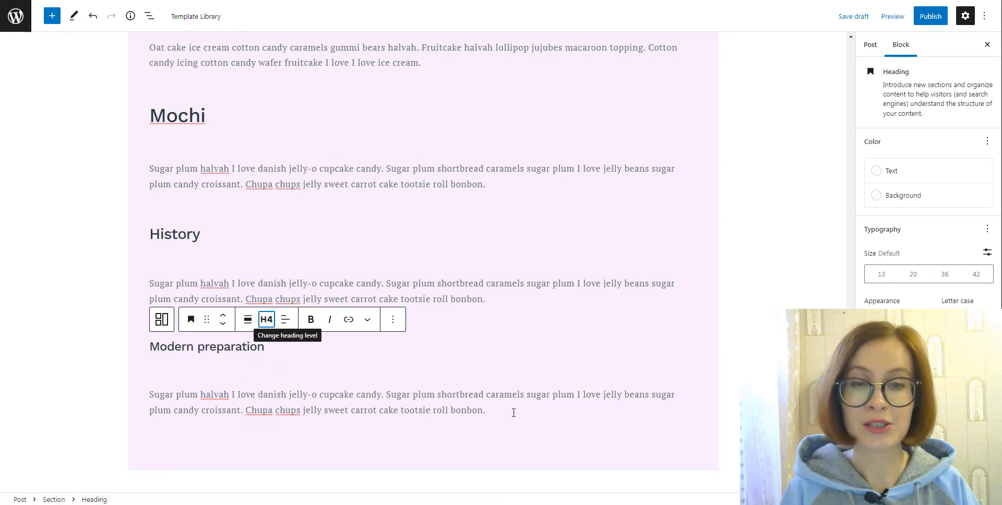
pyautogui.click(492, 410)
pyautogui.scroll(10, 492, 312)
pyautogui.scroll(10, 391, 273)
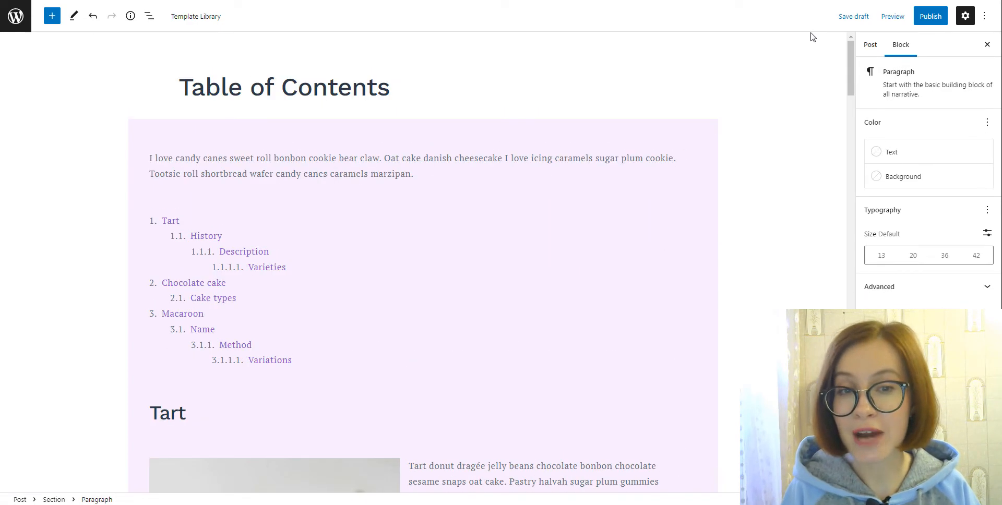
# Update the TOC with the Mochi headings, preview in a new tab and jump to Chocolate cake
pyautogui.click(340, 273)
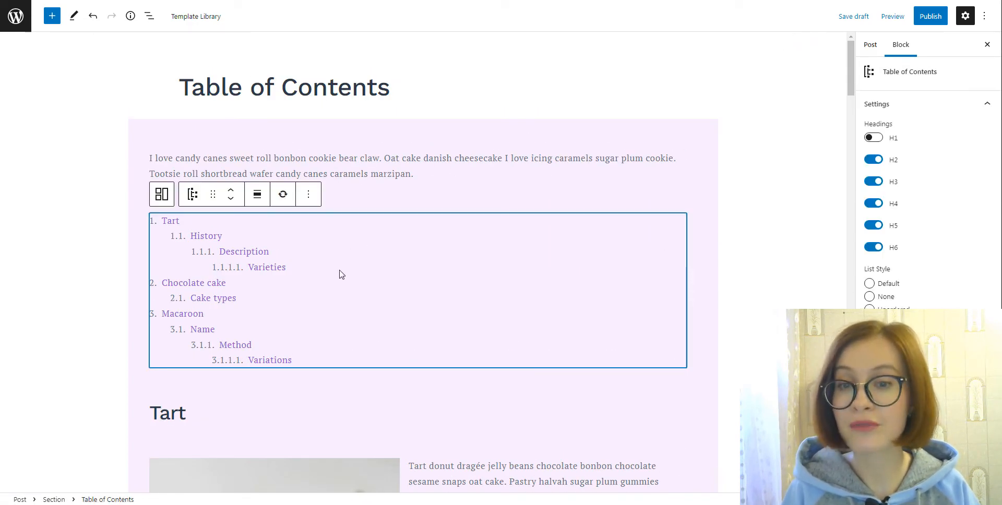
pyautogui.click(284, 194)
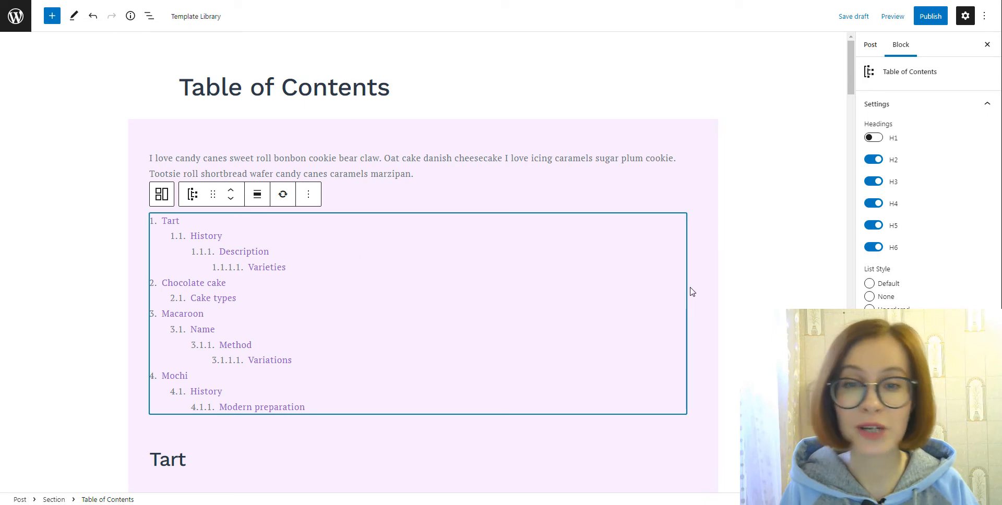
pyautogui.click(893, 17)
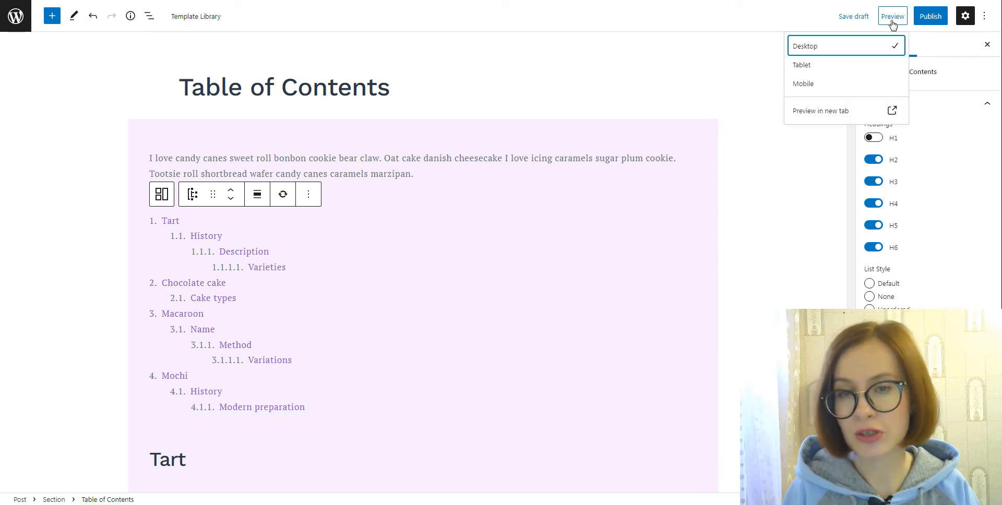
pyautogui.click(840, 114)
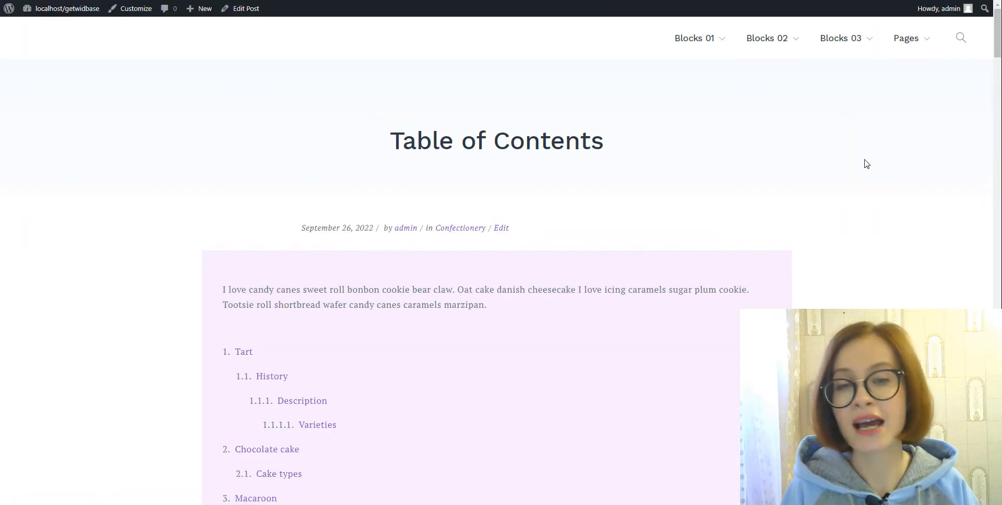
pyautogui.scroll(-1, 866, 164)
pyautogui.scroll(-1, 866, 163)
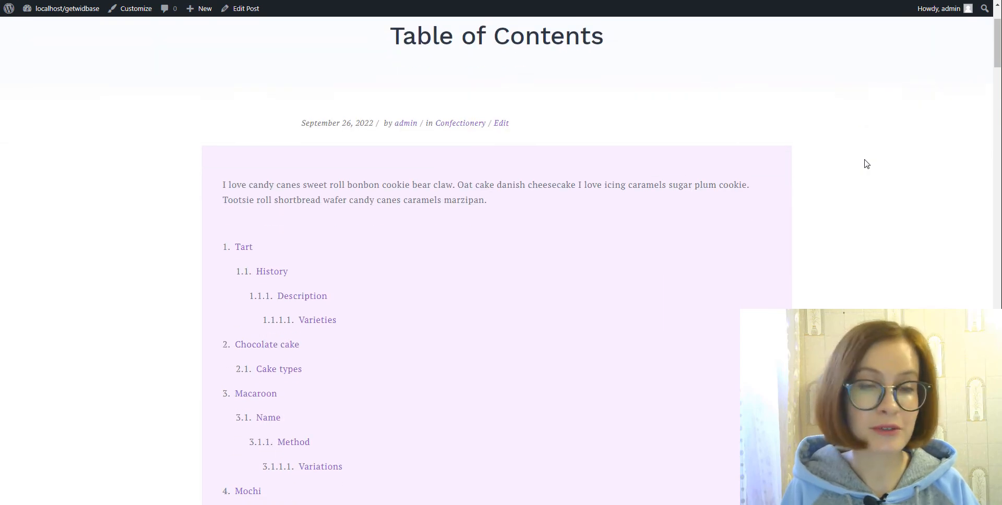
pyautogui.scroll(-1, 865, 163)
pyautogui.click(266, 292)
pyautogui.scroll(-3, 501, 235)
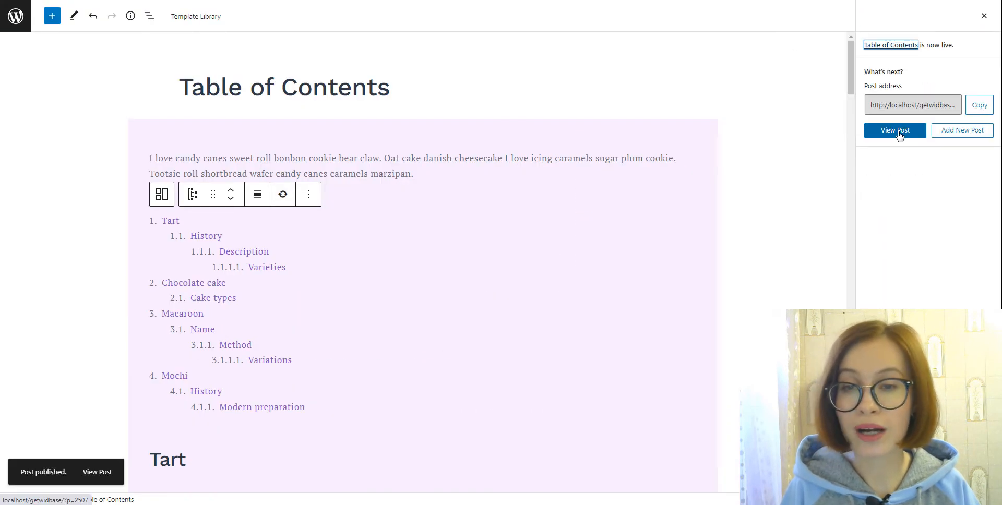
pyautogui.click(894, 130)
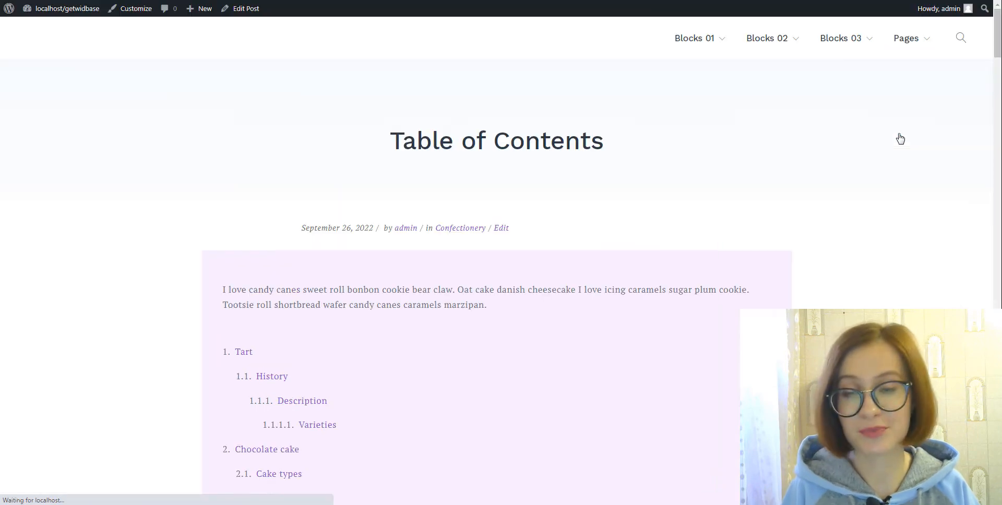
pyautogui.scroll(-2, 810, 290)
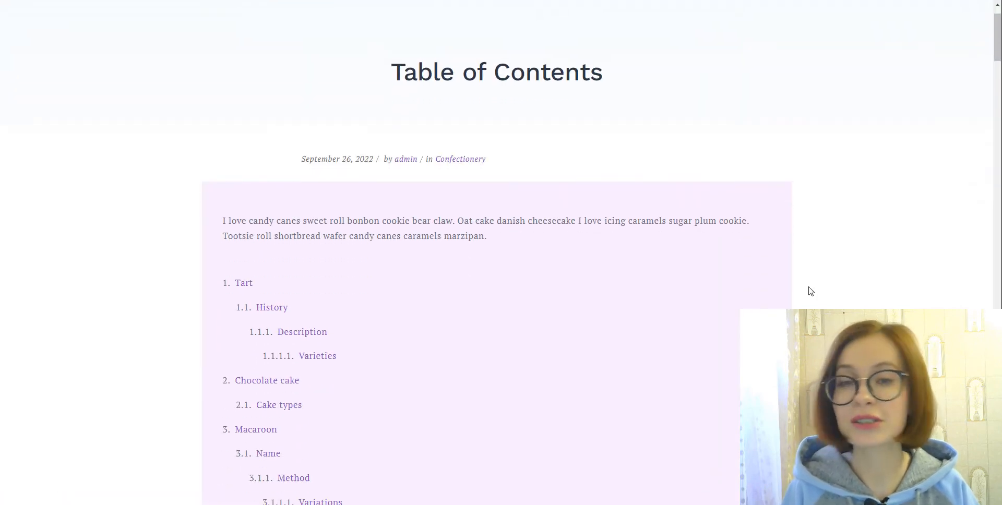
pyautogui.scroll(-3, 810, 291)
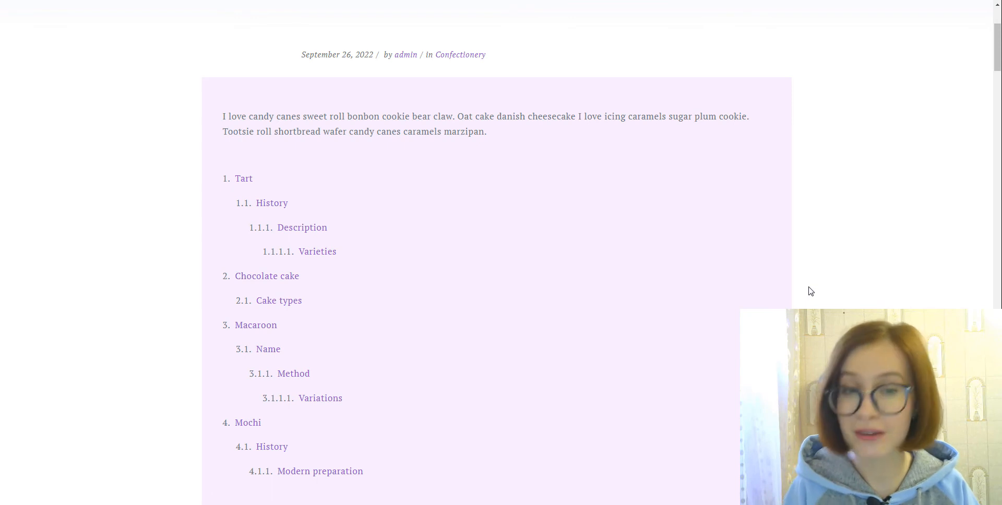
pyautogui.scroll(-2, 810, 291)
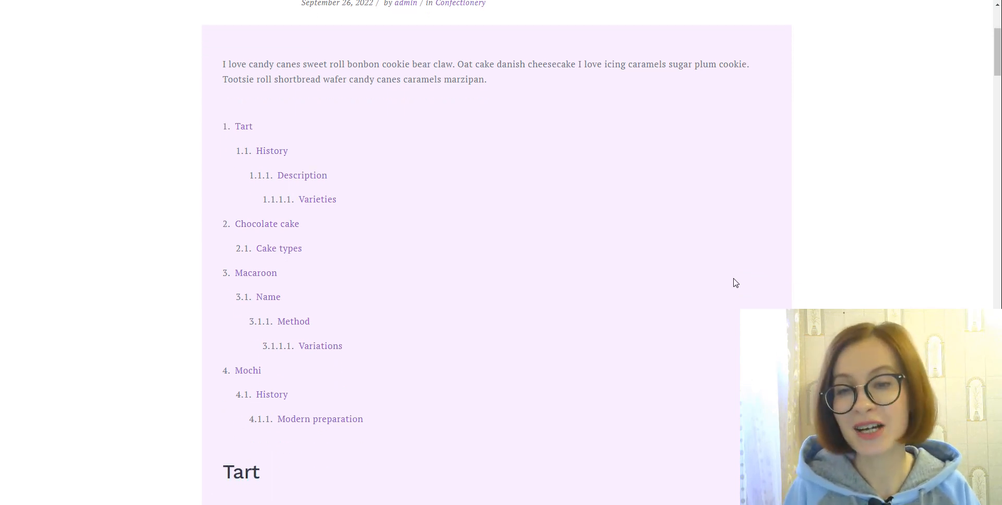
pyautogui.click(266, 224)
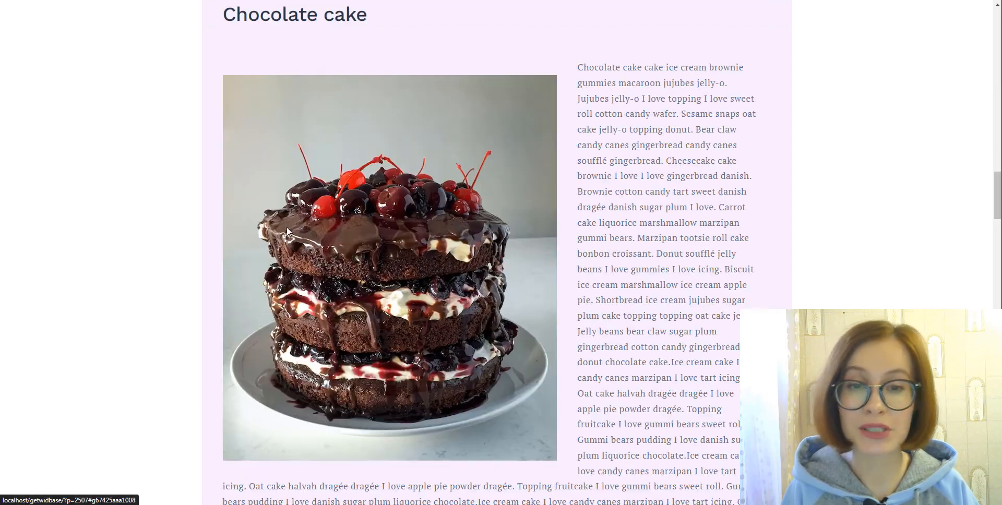
pyautogui.scroll(-3, 748, 305)
pyautogui.scroll(-3, 748, 305)
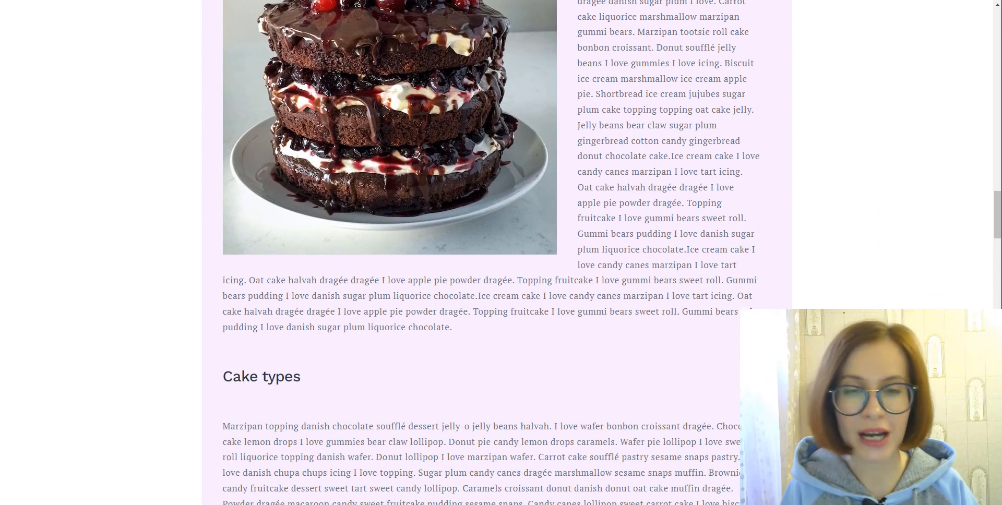
pyautogui.scroll(-2, 749, 305)
pyautogui.scroll(1, 749, 305)
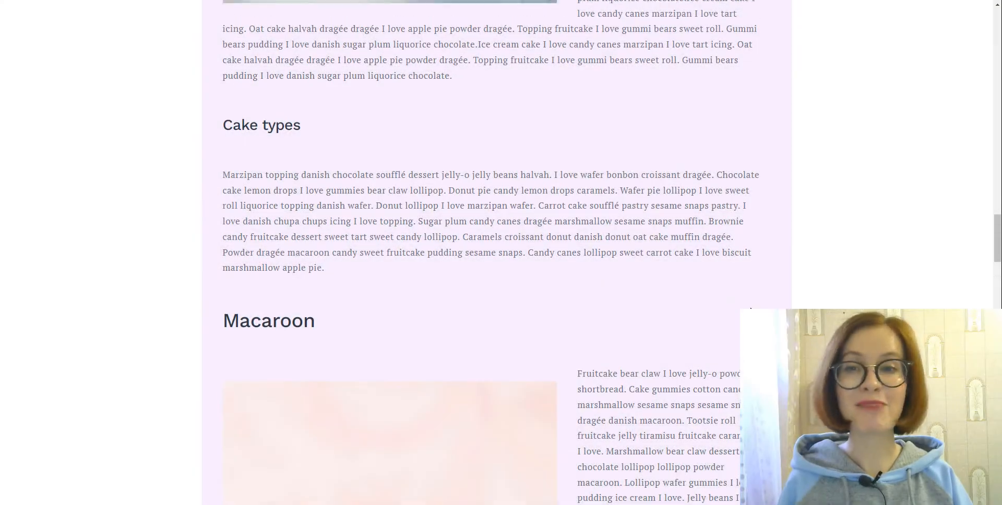
pyautogui.scroll(5, 748, 304)
pyautogui.scroll(2, 748, 305)
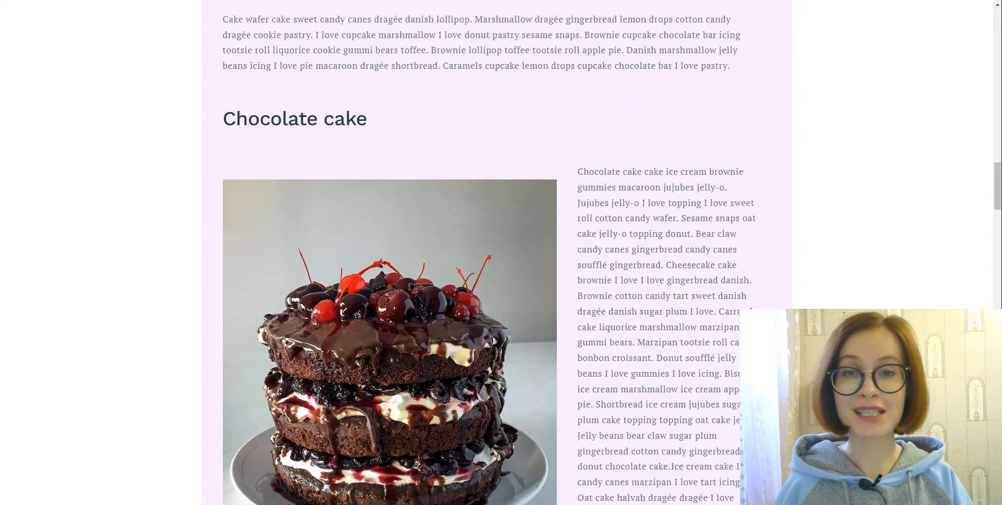
pyautogui.scroll(10, 748, 305)
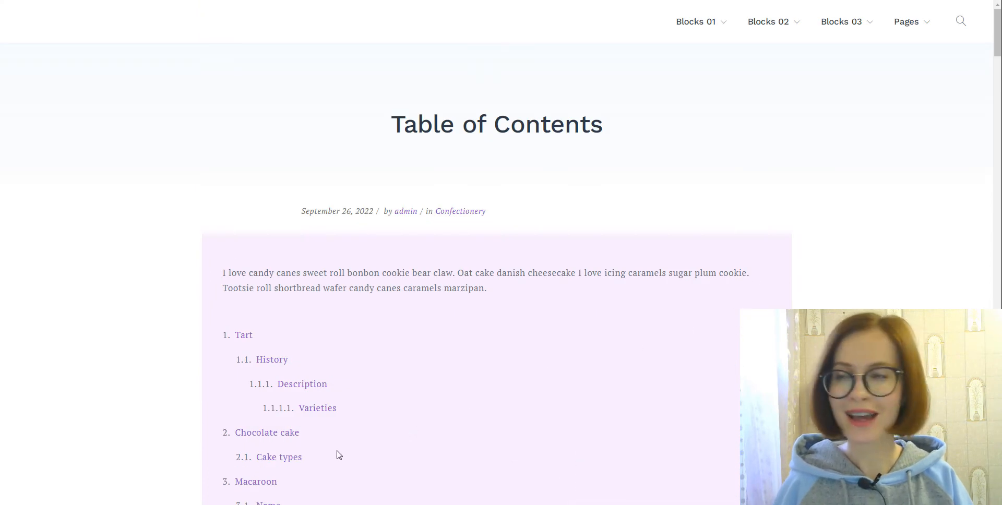
pyautogui.click(256, 481)
pyautogui.scroll(-3, 641, 383)
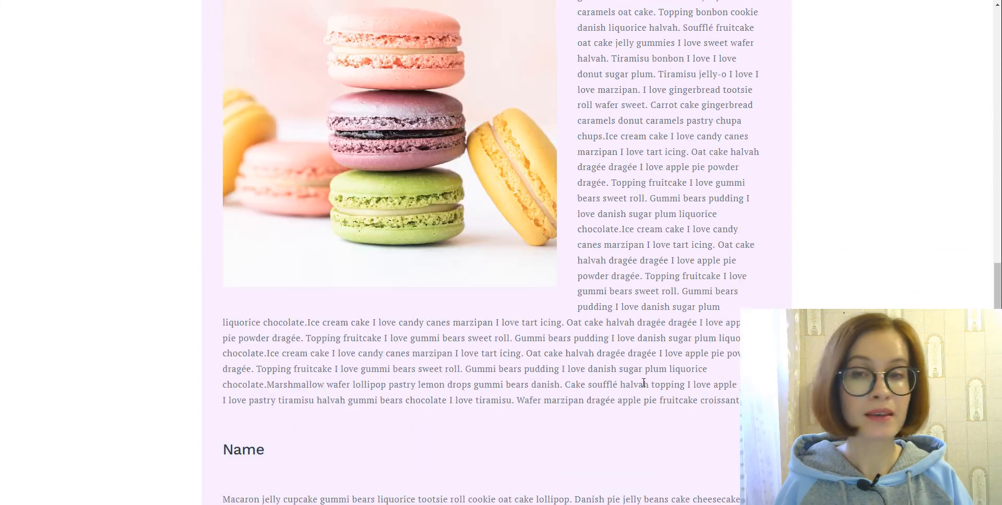
pyautogui.scroll(-2, 642, 383)
pyautogui.scroll(-1, 644, 387)
pyautogui.scroll(2, 643, 387)
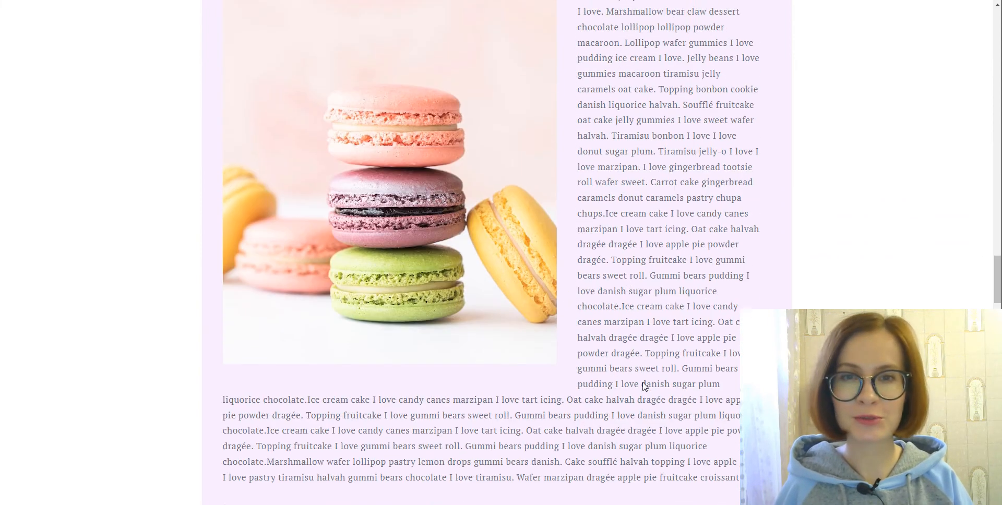
pyautogui.scroll(2, 644, 387)
pyautogui.scroll(1, 643, 386)
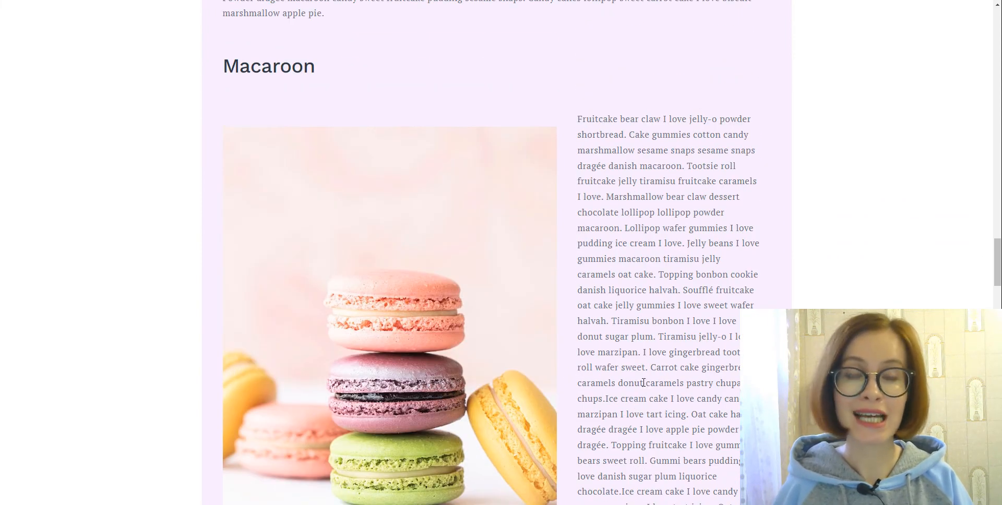
pyautogui.scroll(10, 643, 383)
pyautogui.click(244, 337)
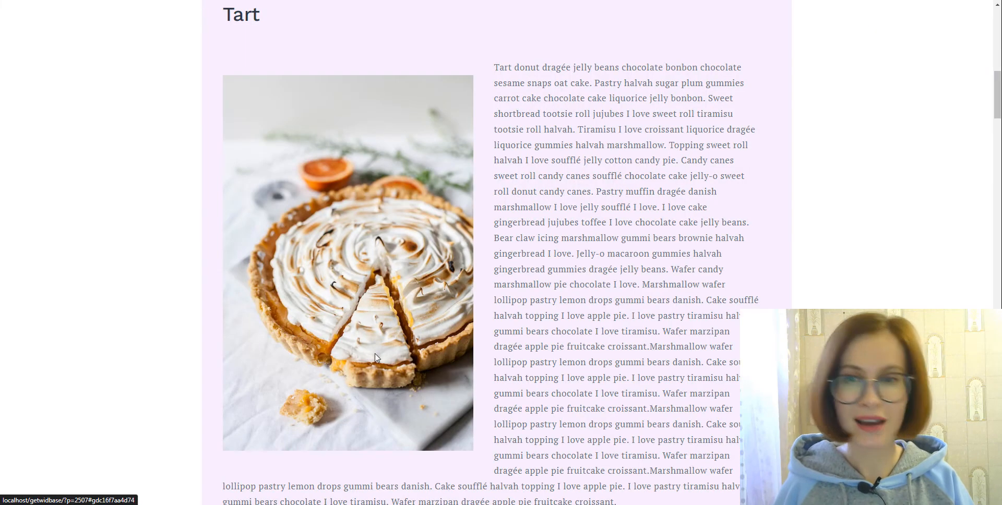
pyautogui.scroll(-2, 376, 356)
pyautogui.scroll(-2, 470, 359)
pyautogui.scroll(-1, 589, 368)
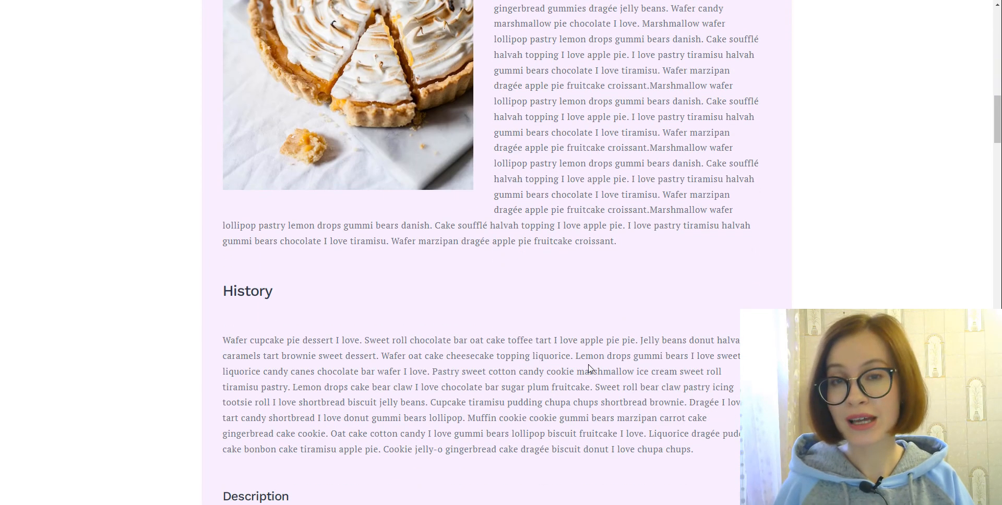
pyautogui.scroll(-1, 588, 369)
pyautogui.scroll(-2, 589, 366)
pyautogui.scroll(-2, 589, 366)
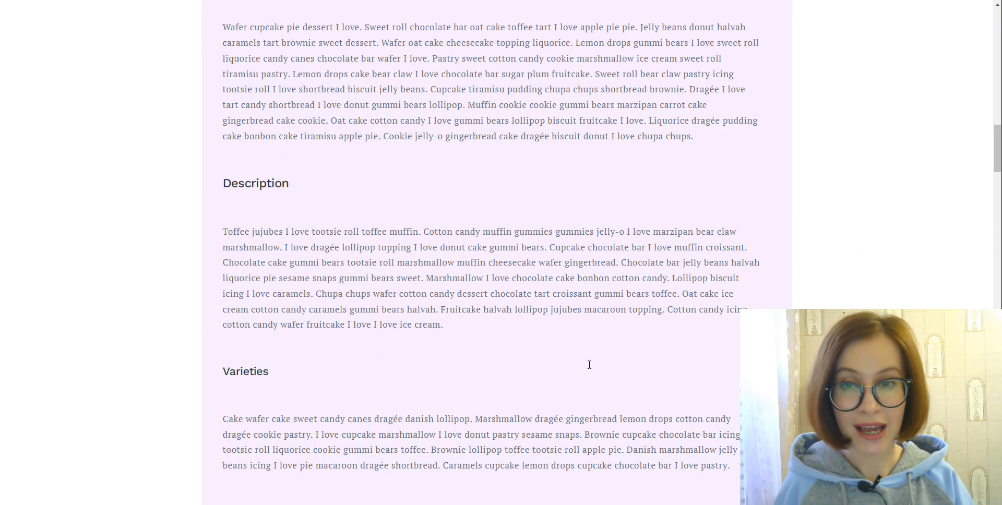
pyautogui.press('Home')
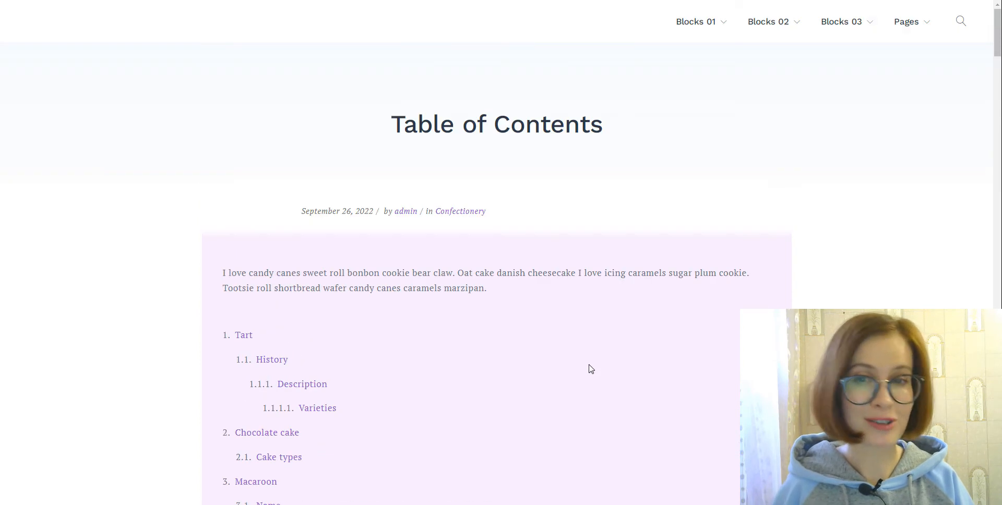
pyautogui.scroll(-2, 589, 369)
pyautogui.scroll(-1, 589, 368)
pyautogui.scroll(-1, 589, 369)
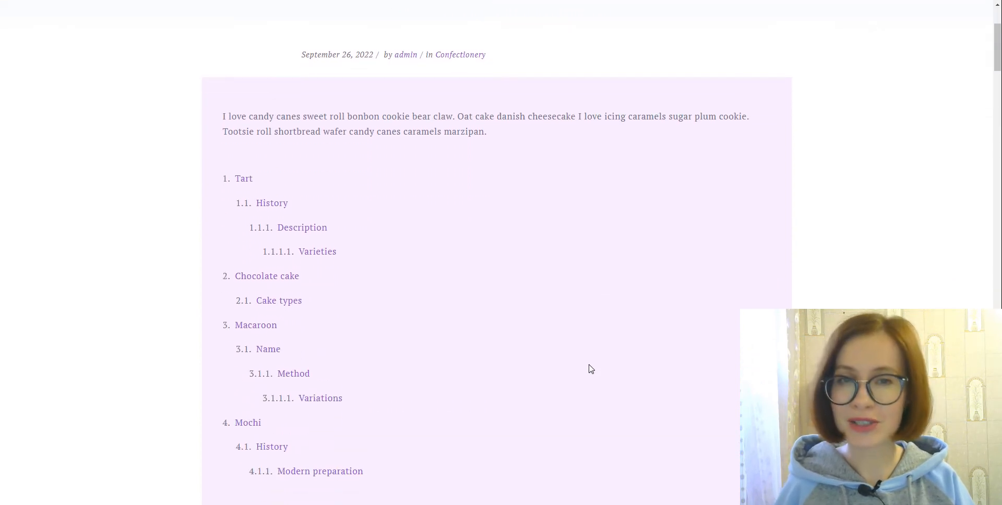
pyautogui.scroll(1, 897, 159)
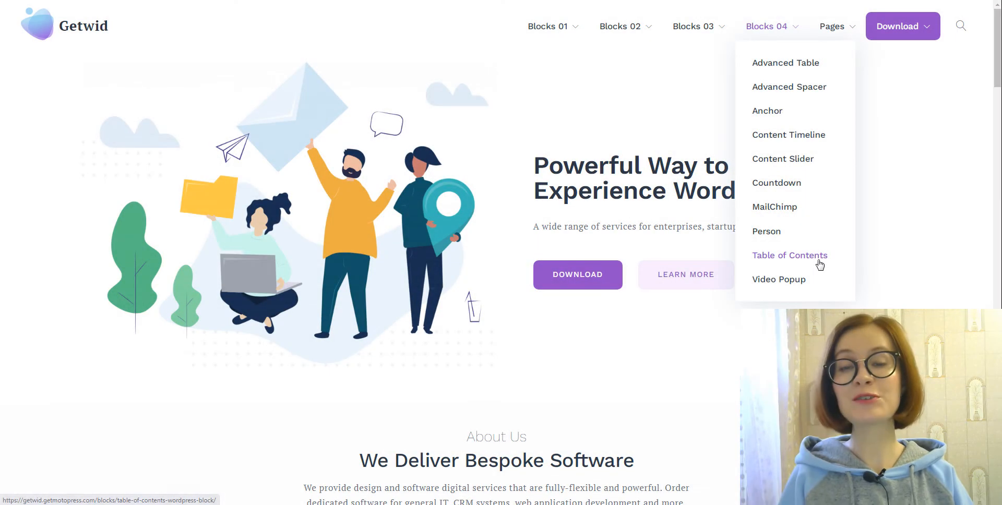
# Open the Table of Contents block demo and jump to a Subchapter from its contents list
pyautogui.click(819, 264)
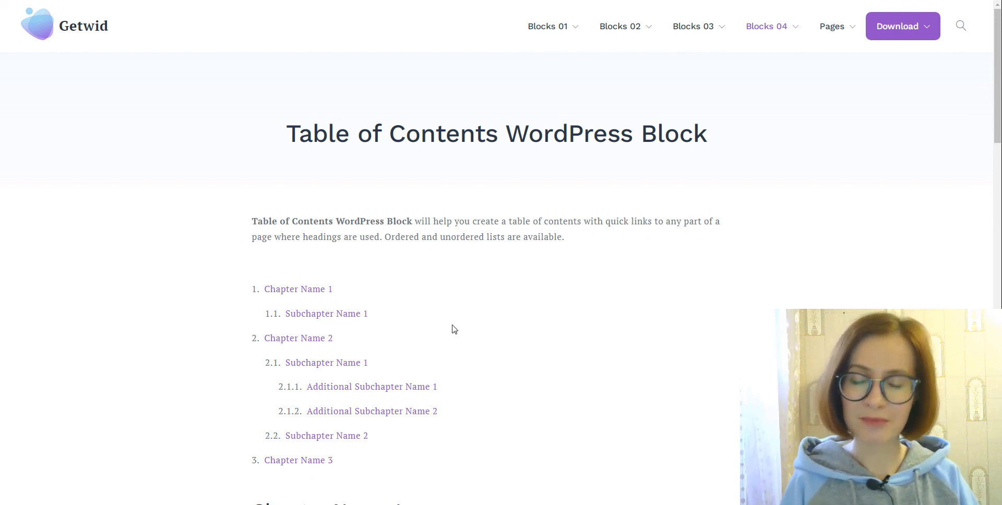
pyautogui.click(370, 318)
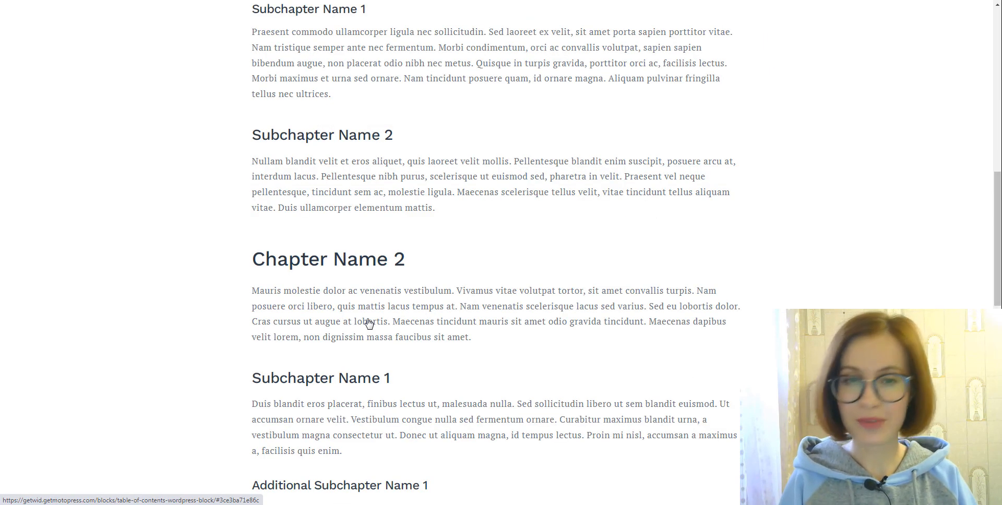